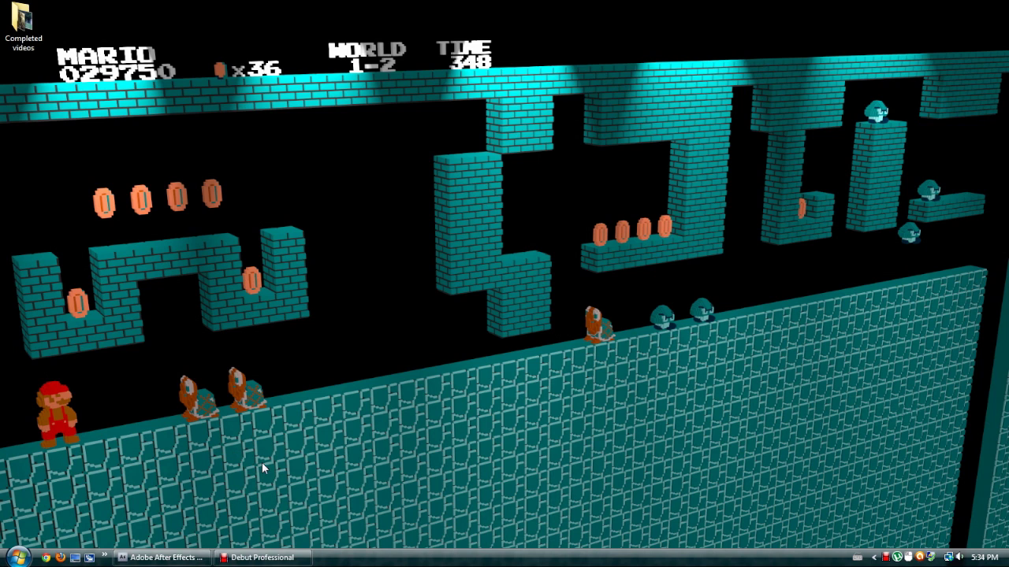
- Switch to After Effects and preview the first seconds of the Taz intro.wmv footage
left_click(185, 561)
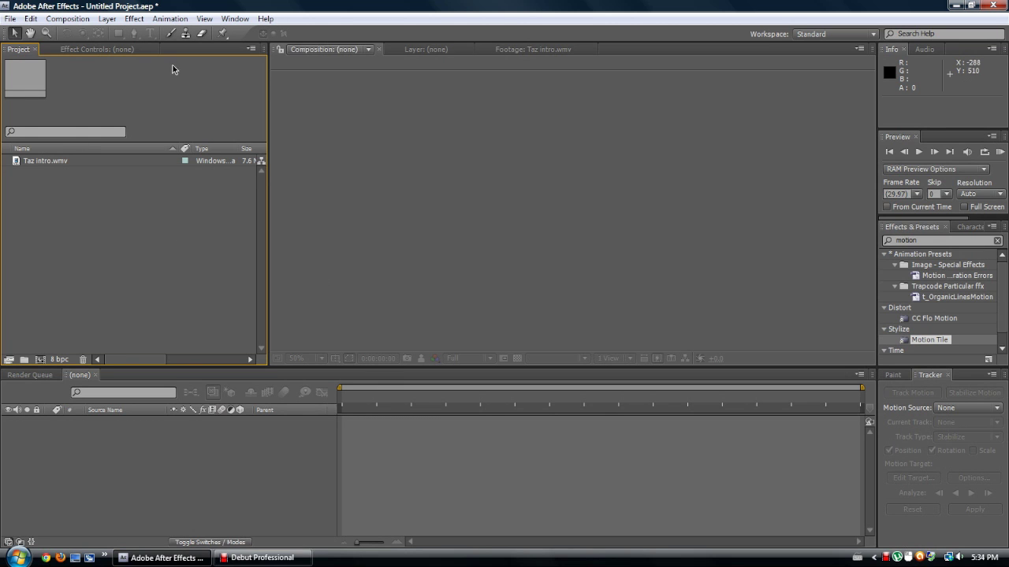
left_click(37, 164)
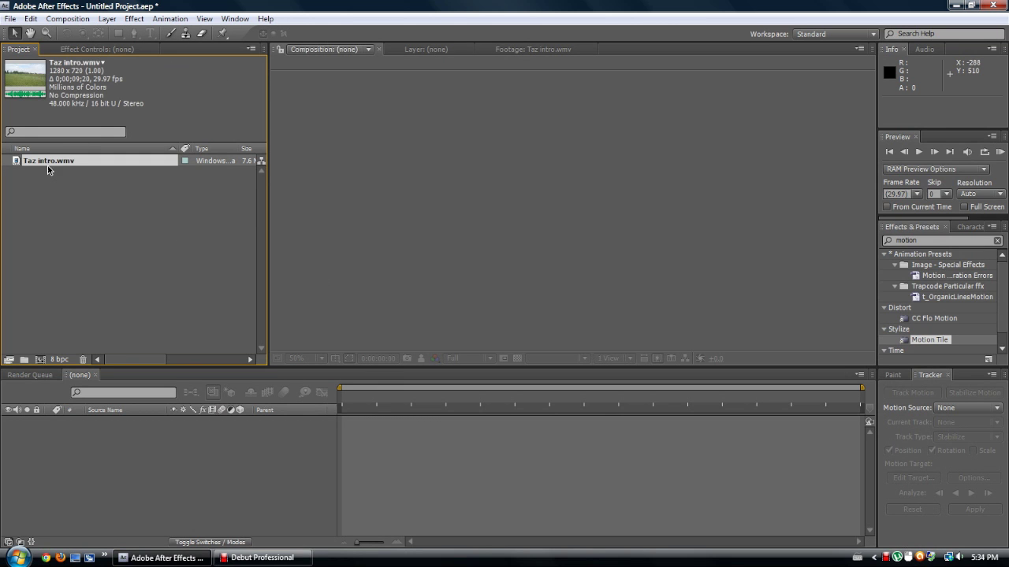
double_click(50, 161)
left_click(395, 332)
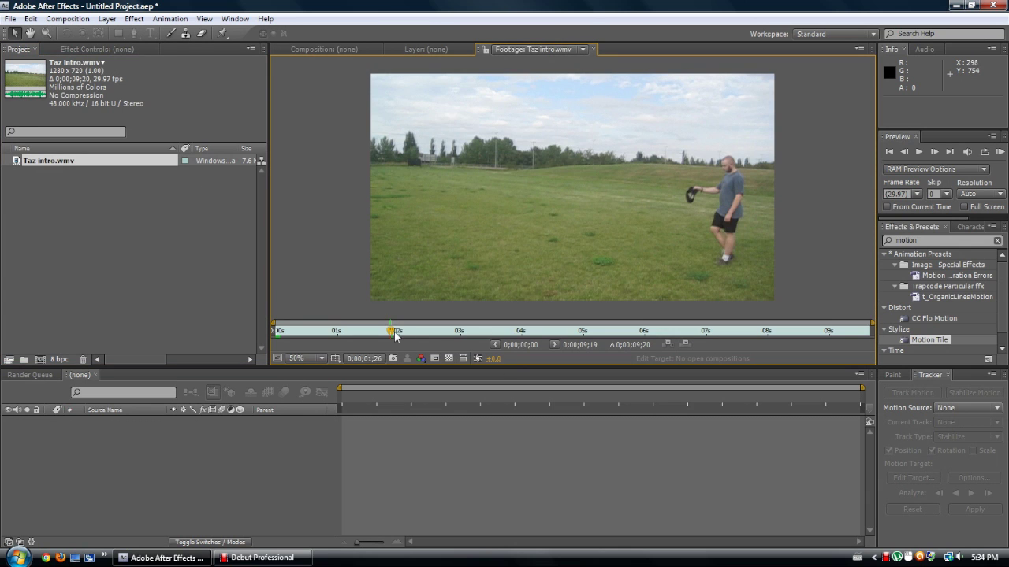
left_click(429, 331)
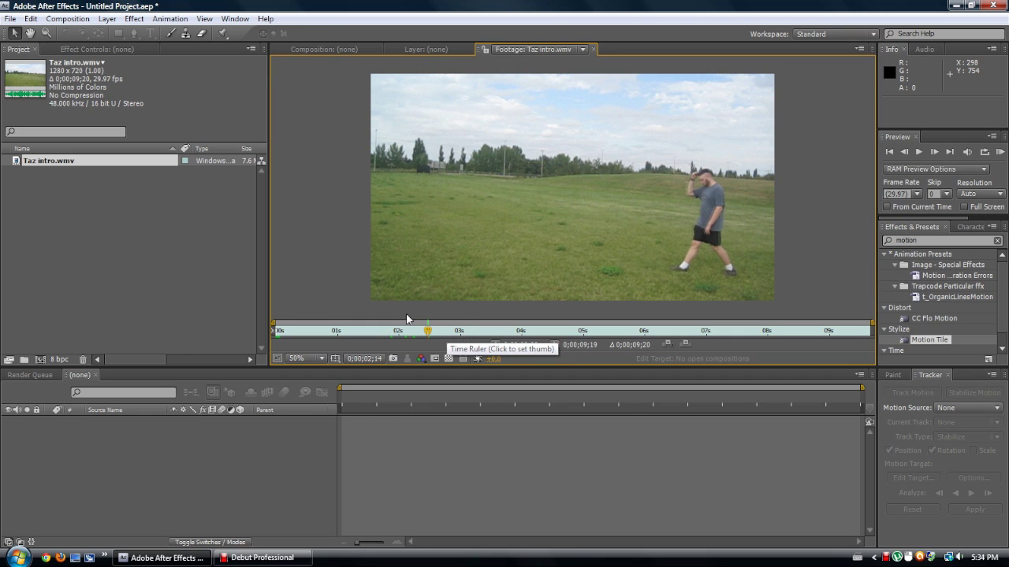
left_click(464, 332)
- Create a composition from the Taz intro.wmv footage and move the current time to 0;00;00;23
left_click(315, 48)
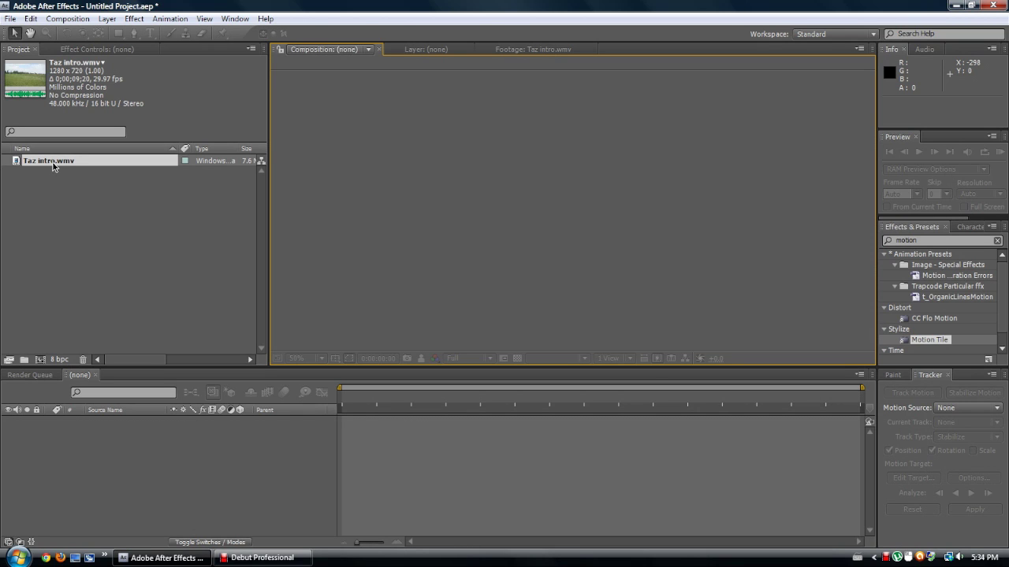
left_click_drag(52, 162, 9, 359)
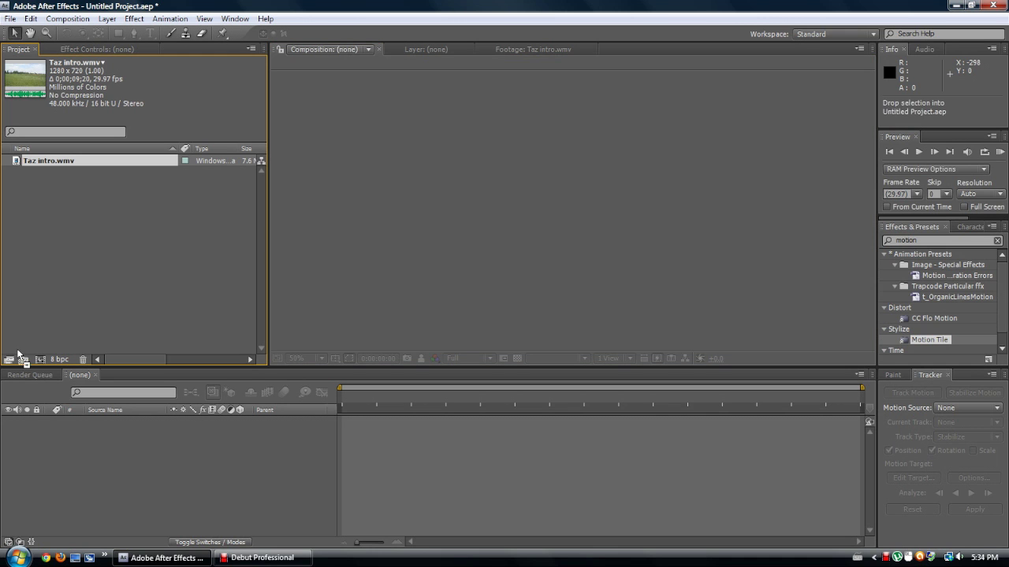
left_click_drag(341, 396, 480, 398)
left_click(858, 397)
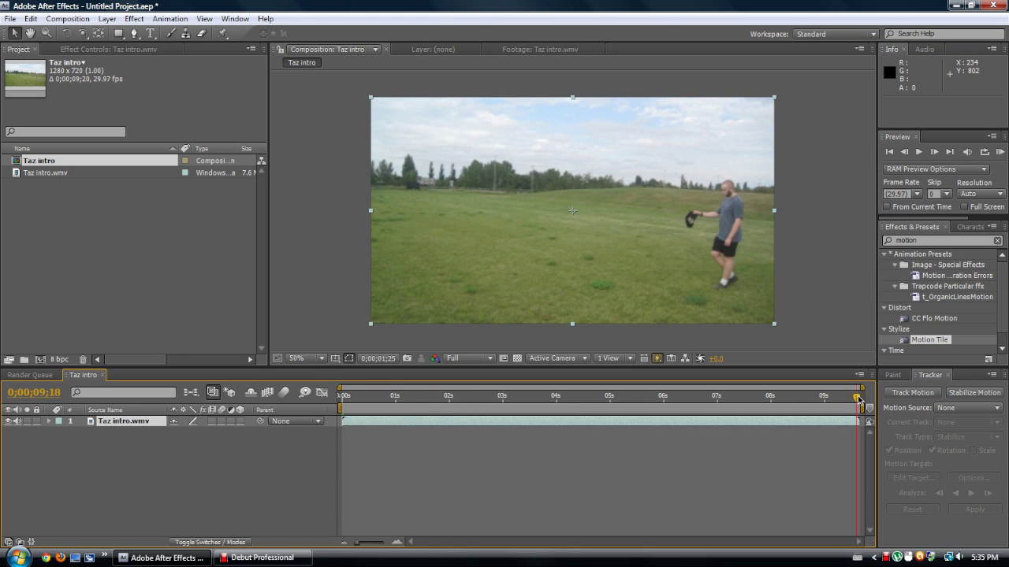
left_click_drag(408, 399, 383, 399)
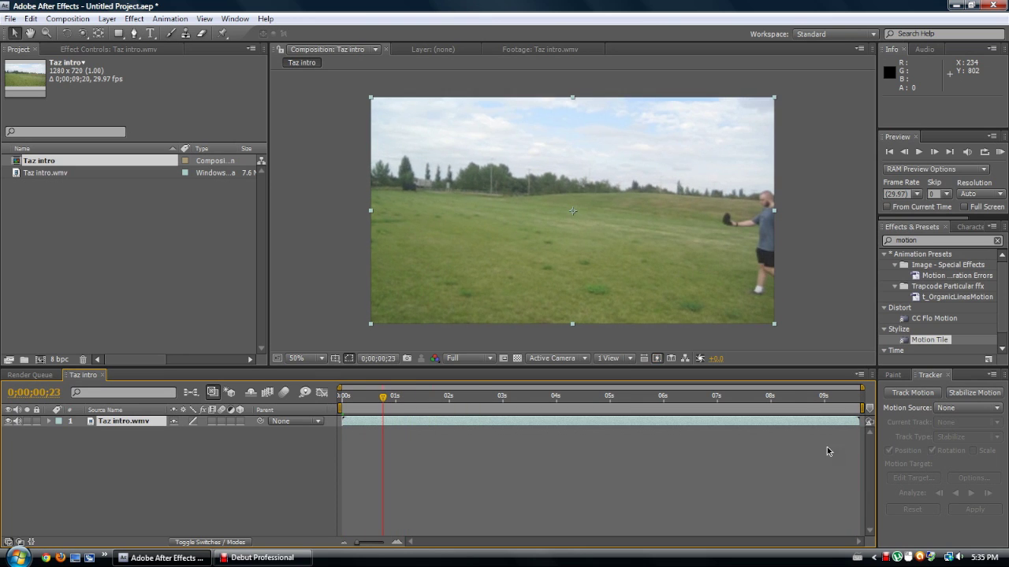
- Start Stabilize Motion on the Taz intro.wmv layer
left_click(893, 375)
left_click(115, 424)
left_click(169, 18)
left_click(197, 256)
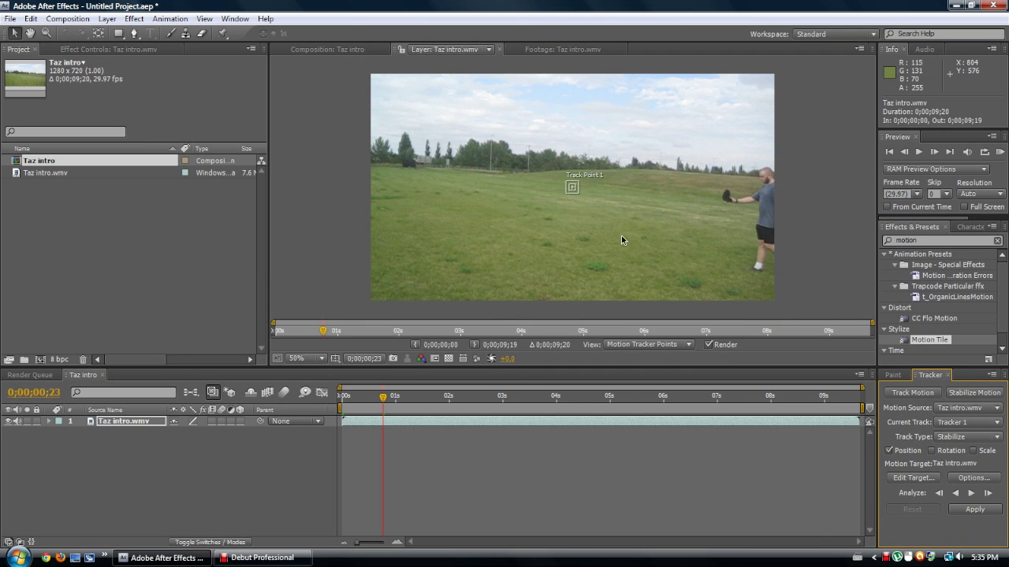
- At 0;00;02;21, place Track Point 1 on the dark green grass clump in the lower part of the footage
key("period")
left_click_drag(721, 249, 594, 149)
key("comma")
left_click_drag(540, 183, 561, 222)
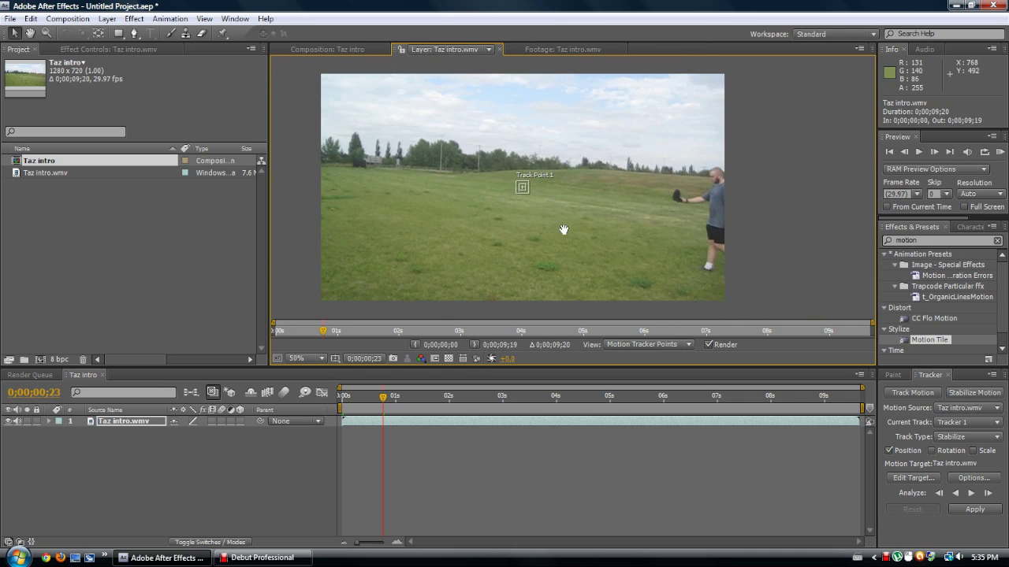
left_click_drag(388, 397, 467, 399)
left_click(486, 400)
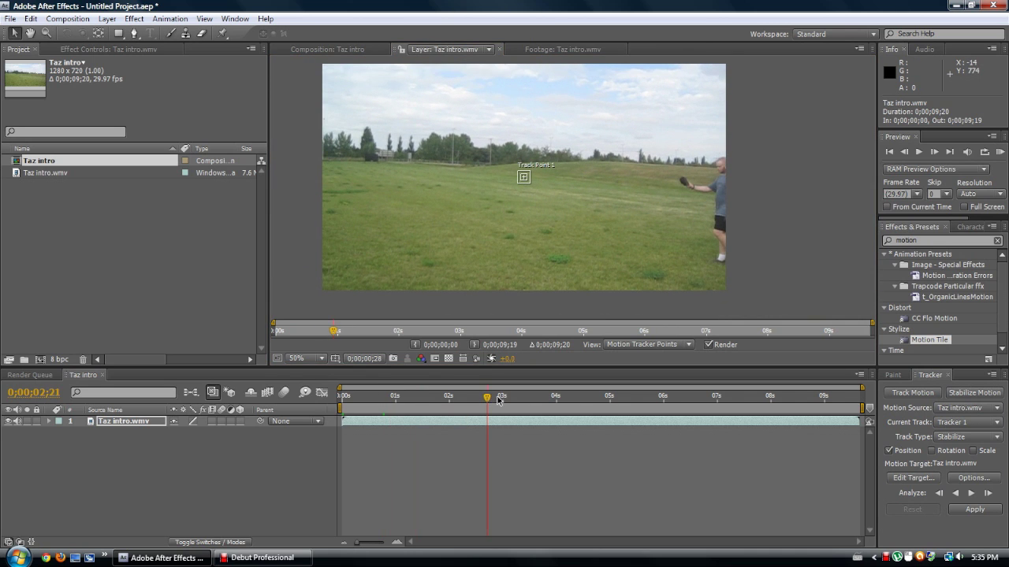
left_click_drag(524, 180, 560, 262)
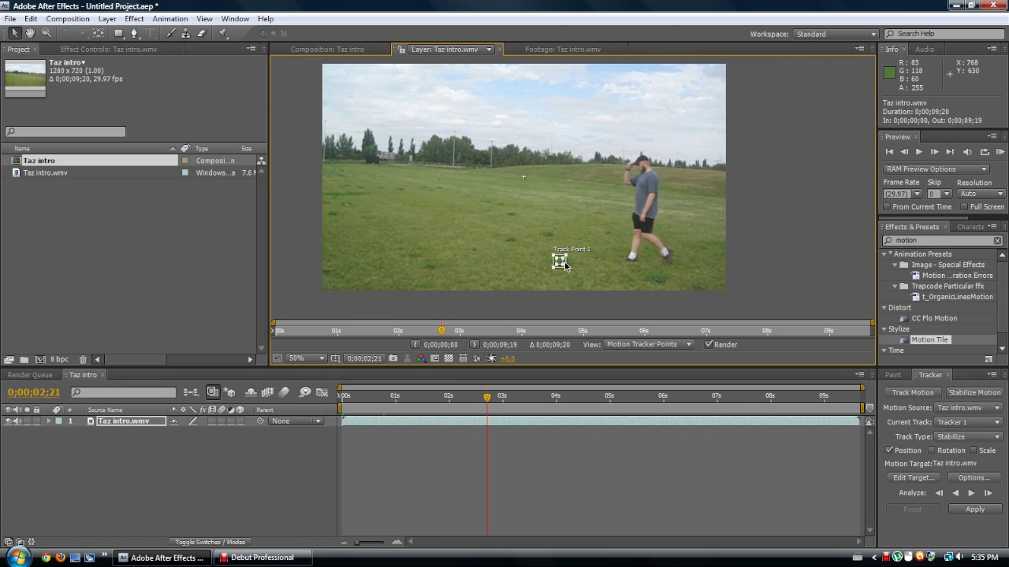
left_click_drag(560, 262, 512, 160)
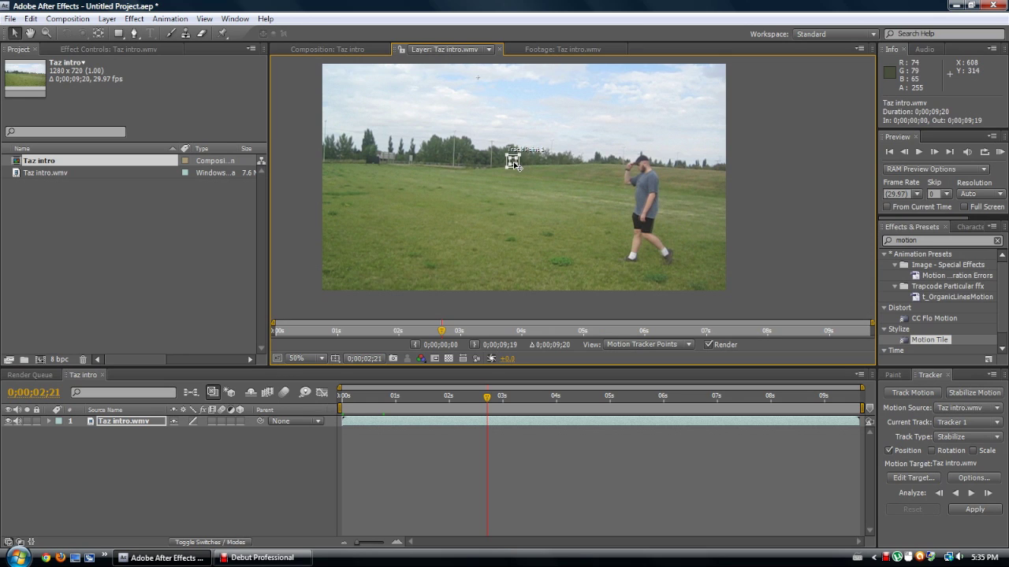
left_click_drag(513, 162, 567, 269)
mouse_move(564, 268)
left_mouse_down()
mouse_move(485, 158)
mouse_move(563, 261)
left_mouse_up()
left_click(529, 180)
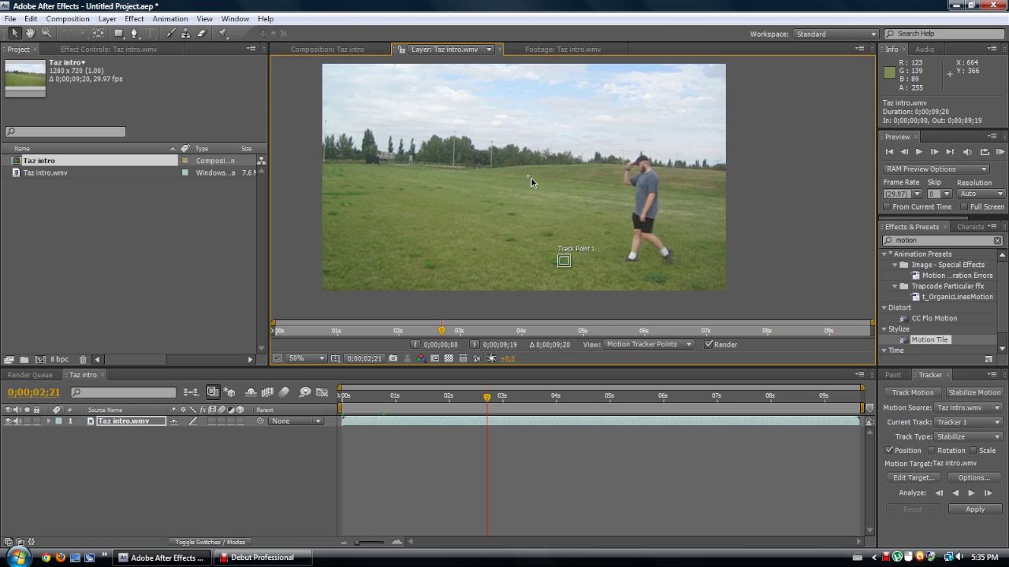
left_click(565, 266)
- Enable rotation tracking alongside position for Tracker 1
left_click(937, 453)
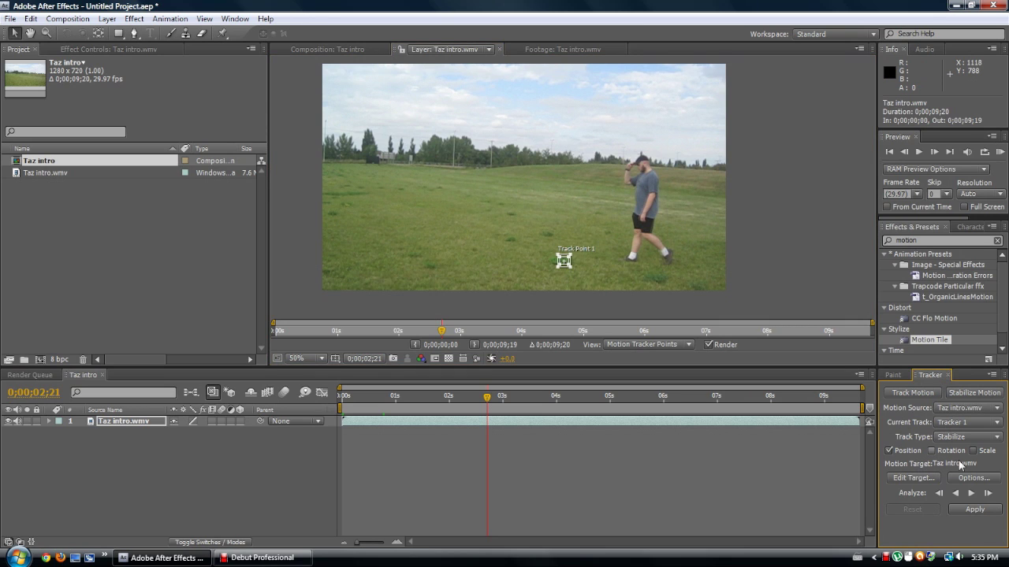
left_click(959, 408)
left_click(959, 410)
left_click(963, 423)
left_click(961, 453)
left_click(945, 454)
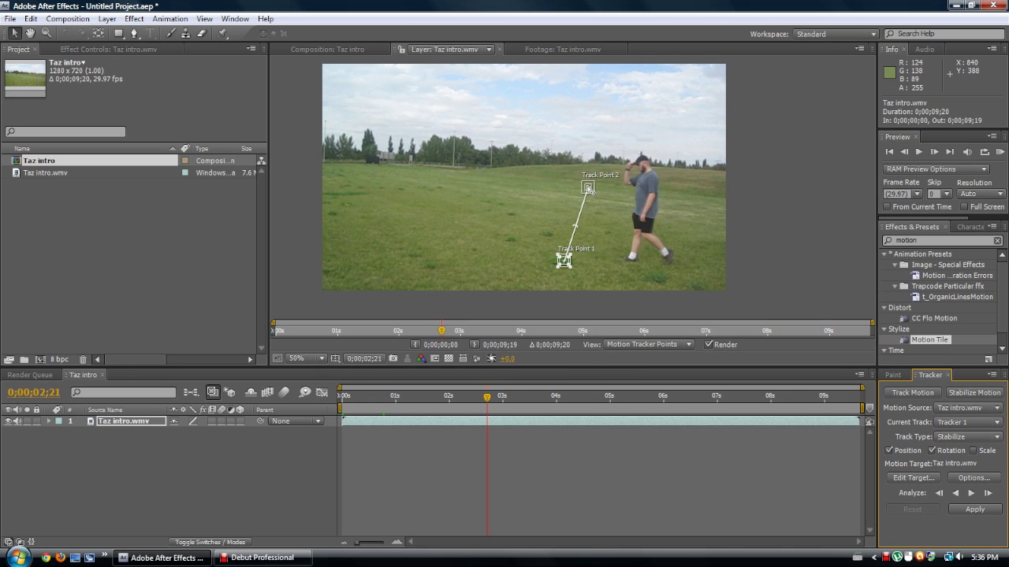
- At the first frame, place Track Point 2 on the lower-right grass clump and fit both points' regions around their clumps
left_click_drag(488, 398, 337, 394)
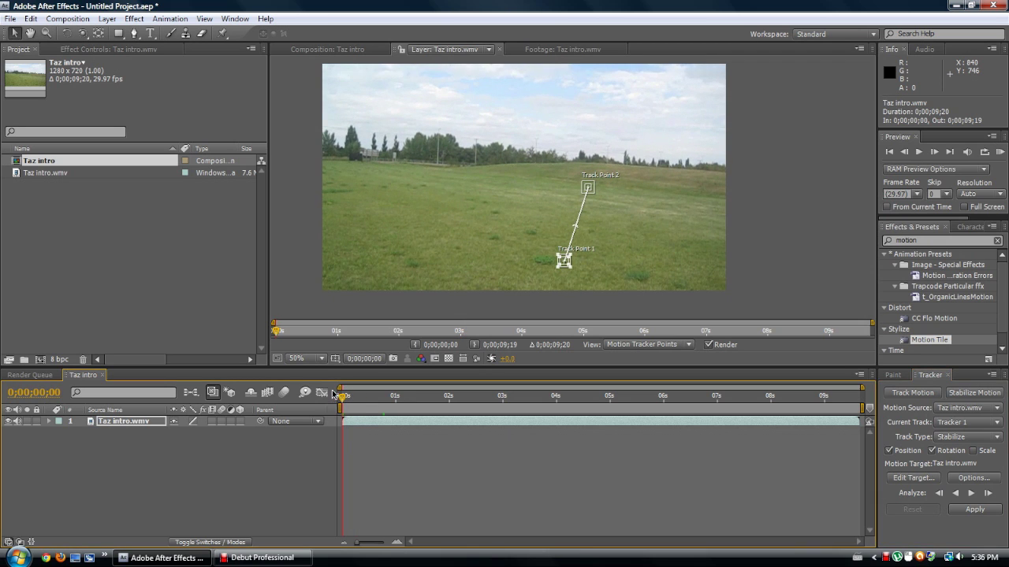
left_click_drag(587, 188, 638, 276)
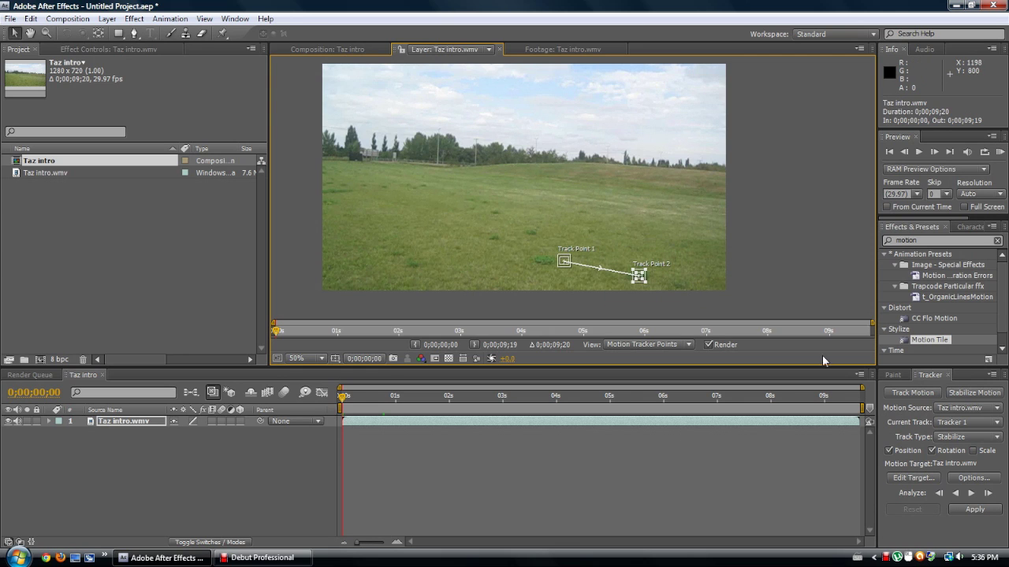
key("period")
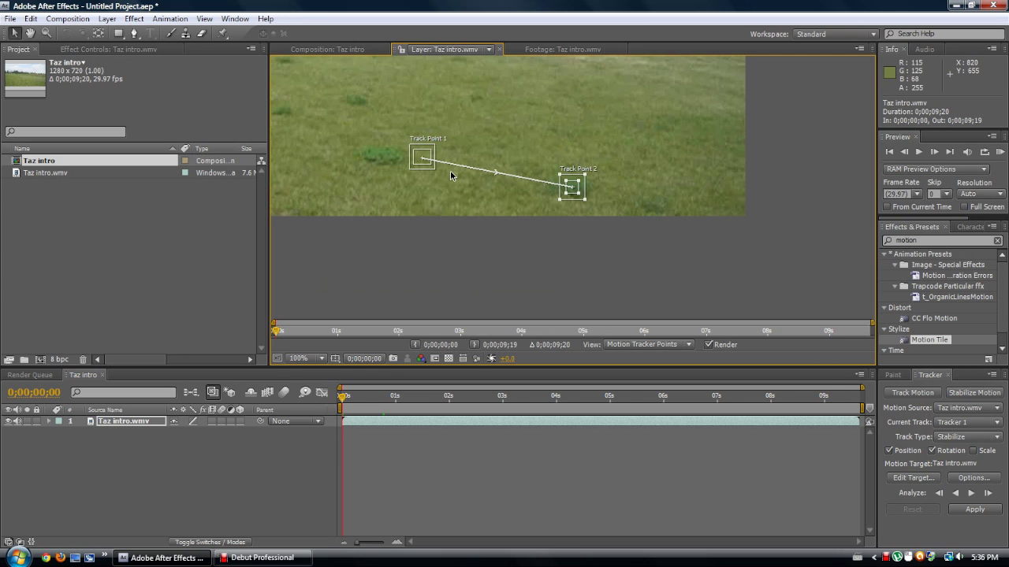
left_click_drag(423, 158, 398, 167)
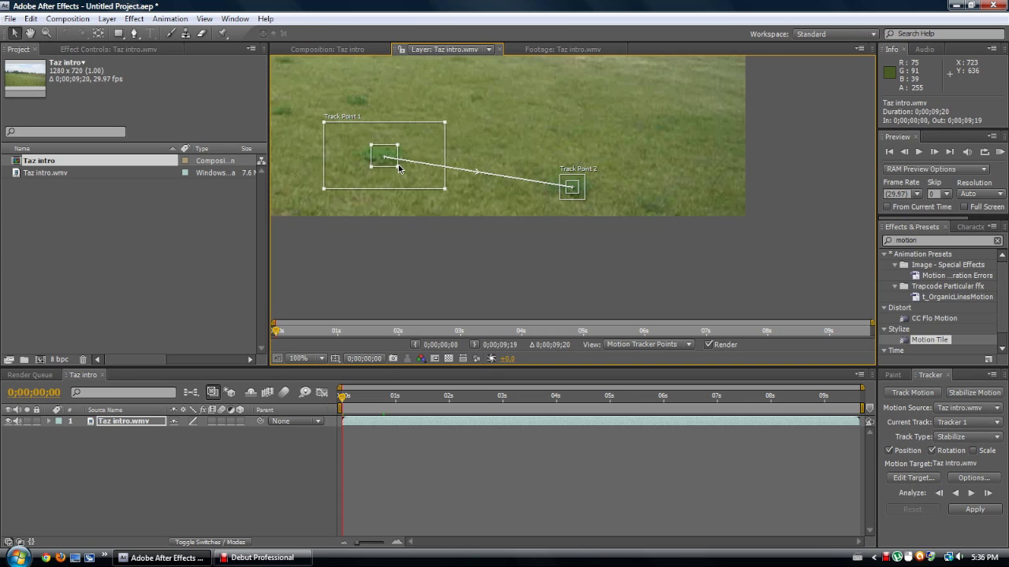
left_click_drag(445, 123, 421, 138)
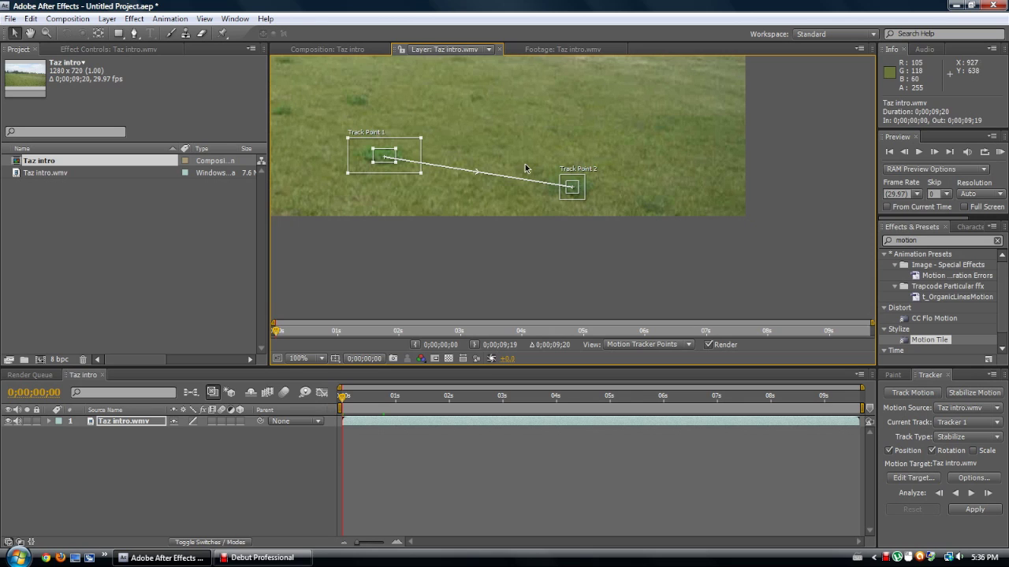
mouse_move(580, 180)
left_mouse_down()
mouse_move(593, 172)
mouse_move(604, 182)
mouse_move(574, 185)
mouse_move(604, 165)
mouse_move(592, 167)
left_mouse_up()
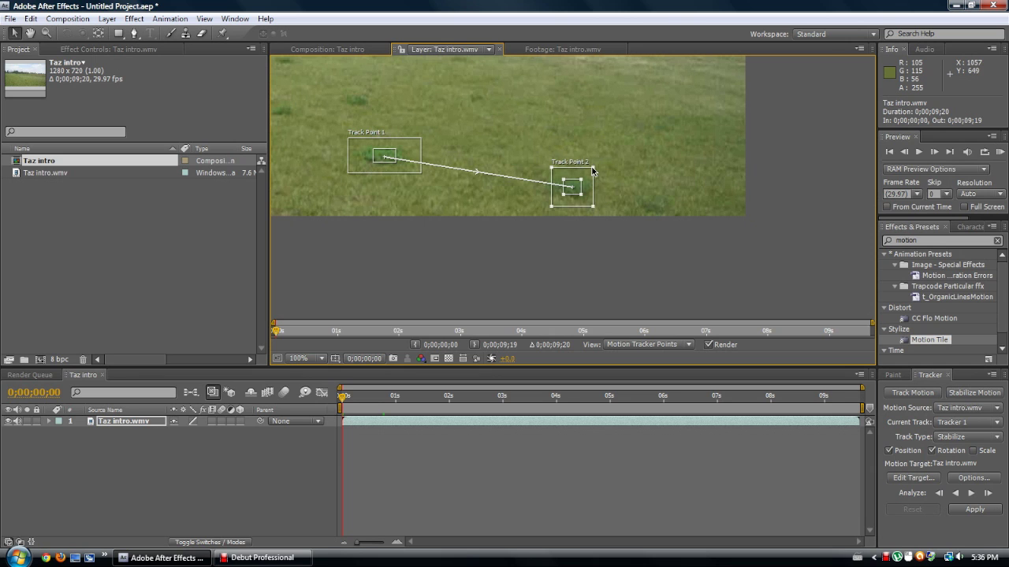
scroll(597, 170, "down", 1)
left_click_drag(496, 142, 527, 224)
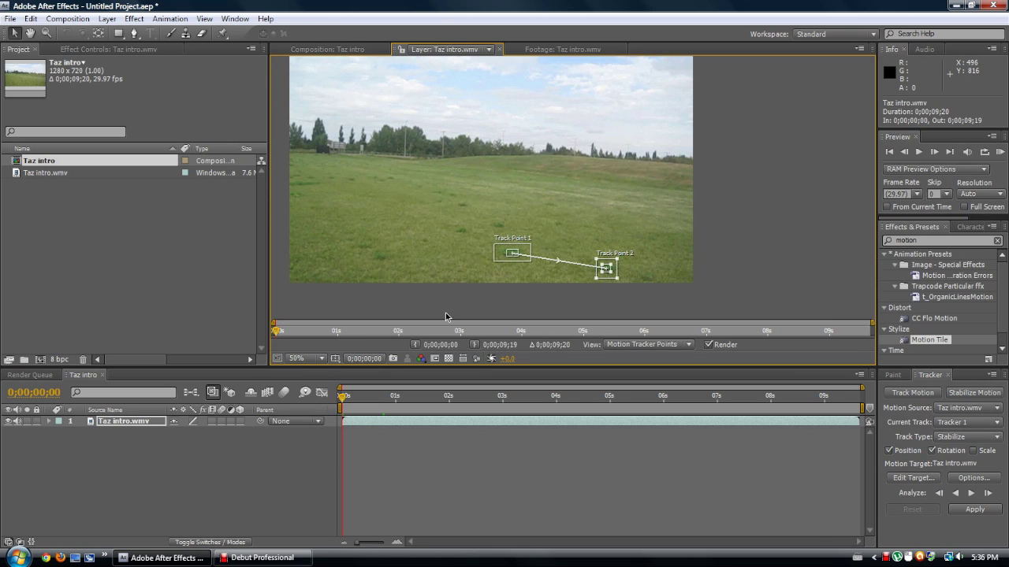
- Try analyzing the two track points forward, and reset the tracker
left_click(971, 493)
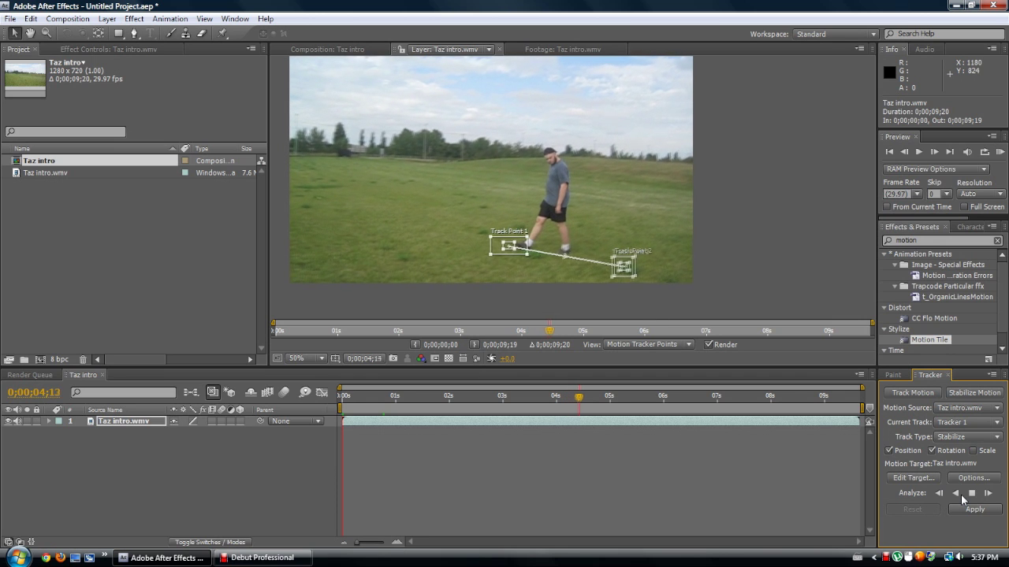
left_click(239, 486)
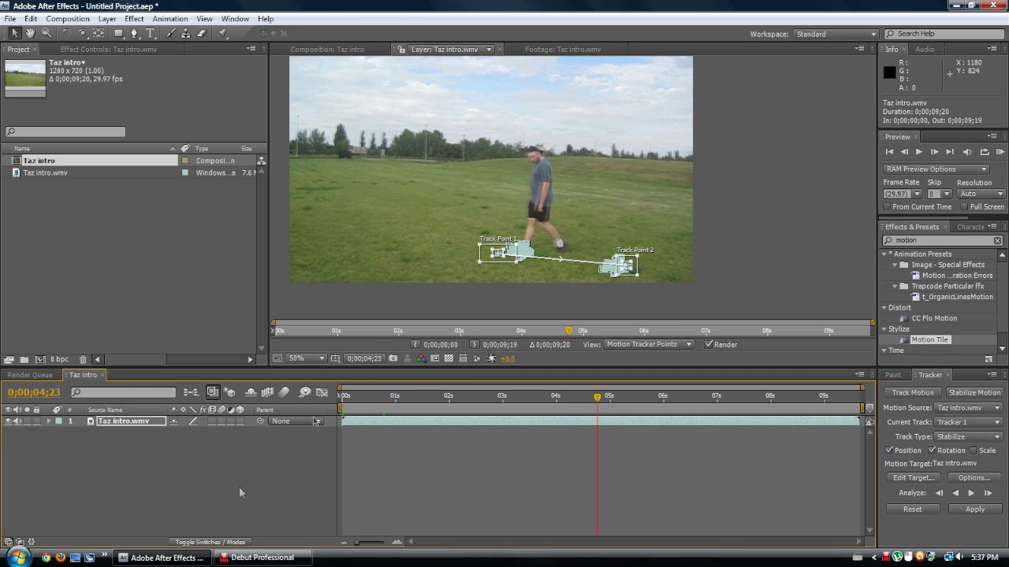
left_click(910, 510)
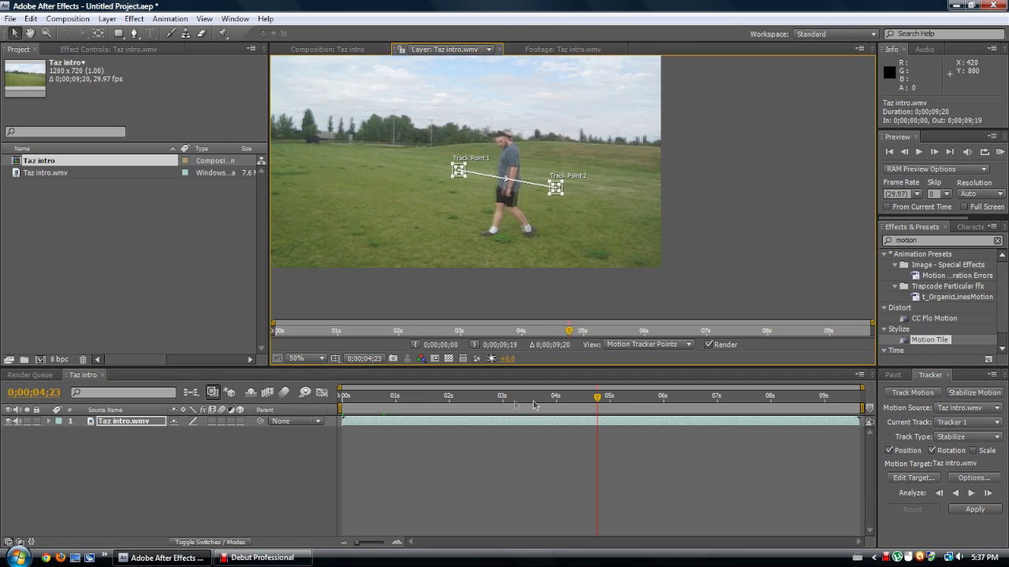
- At the first frame, place both track points on the grass clumps and fit Track Point 1's feature and search regions around its clump
key("Home")
key("period")
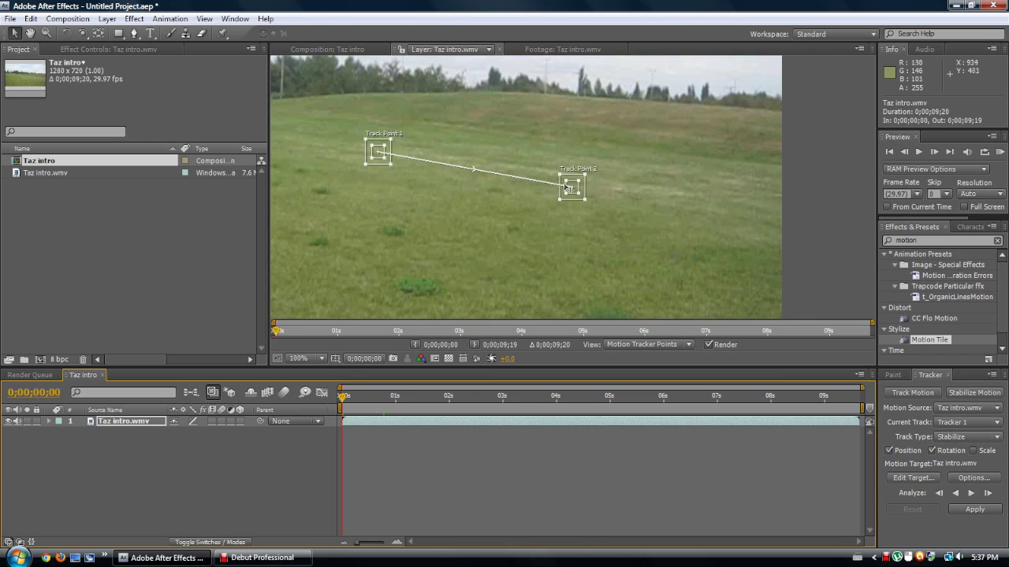
left_click_drag(573, 186, 610, 289)
left_click_drag(377, 122, 424, 254)
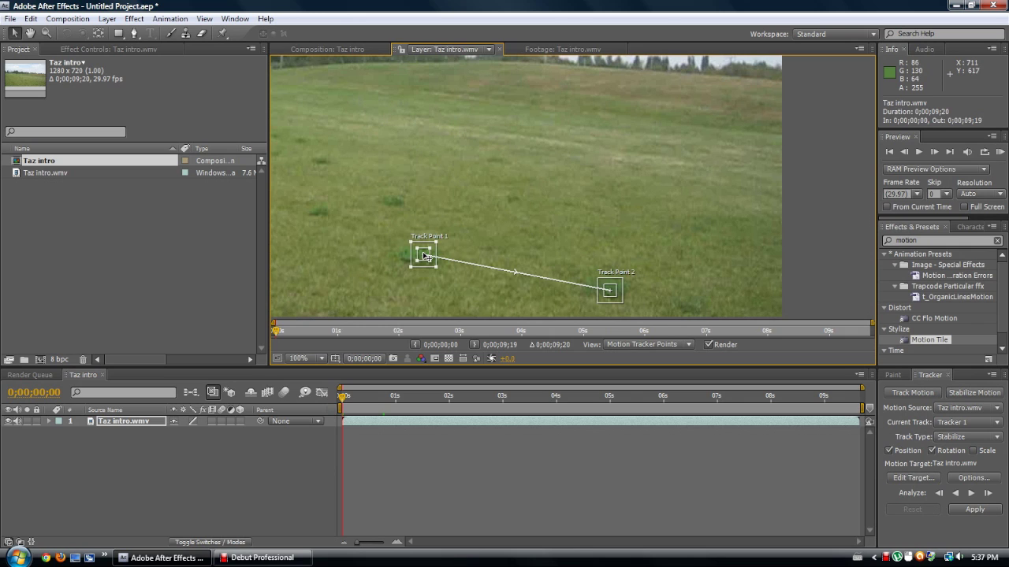
left_click(423, 258)
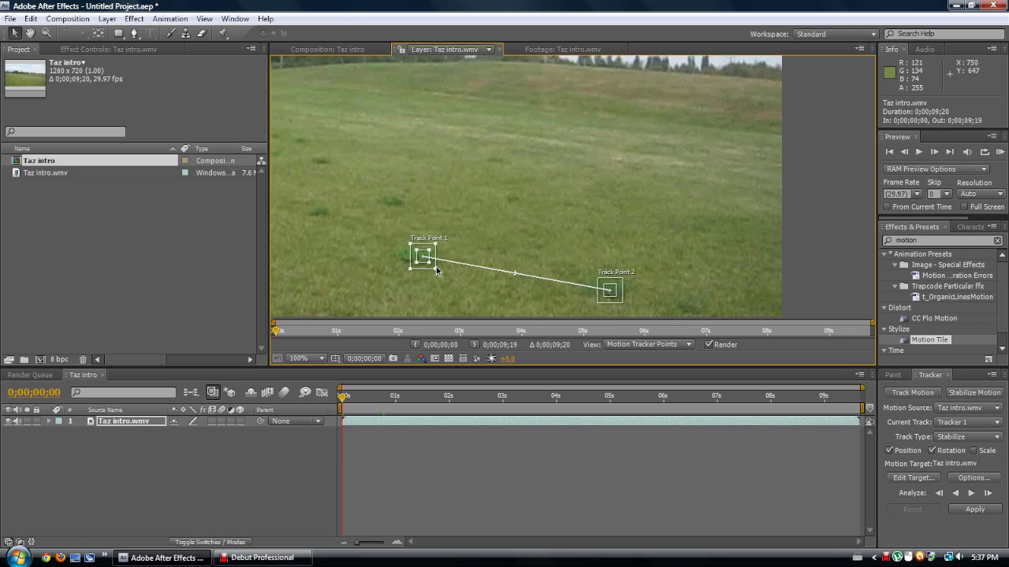
mouse_move(436, 268)
left_mouse_down()
mouse_move(434, 281)
mouse_move(475, 285)
mouse_move(444, 266)
left_mouse_up()
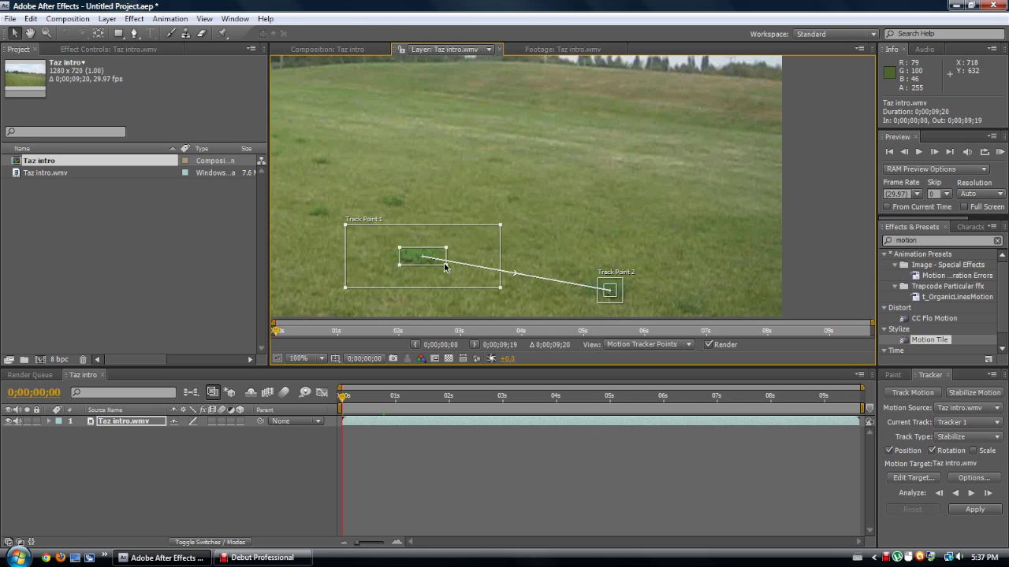
left_click_drag(499, 230, 462, 234)
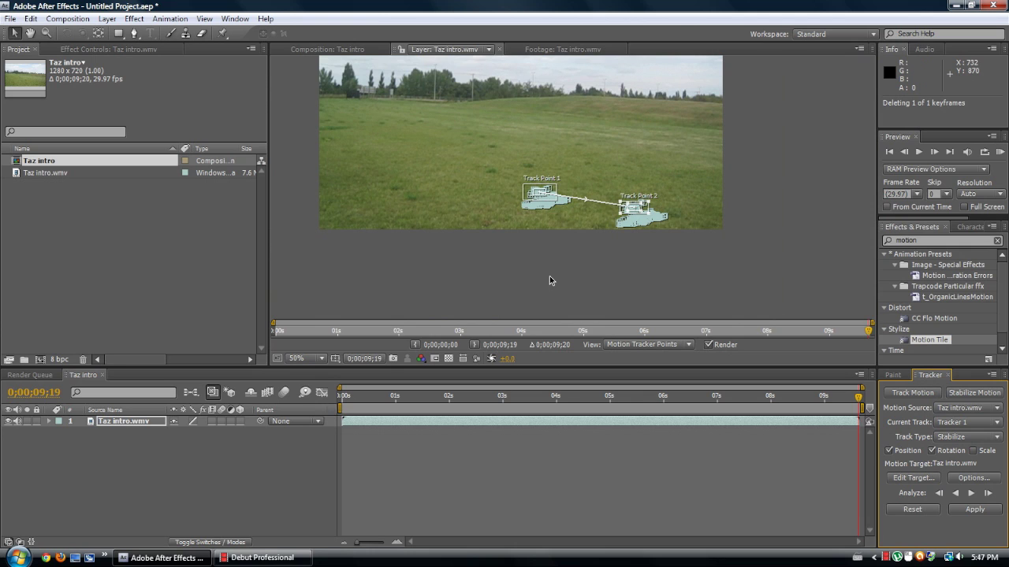
- Scrub through the analyzed footage to check that both track points stay on their grass clumps
left_click_drag(570, 281, 574, 299)
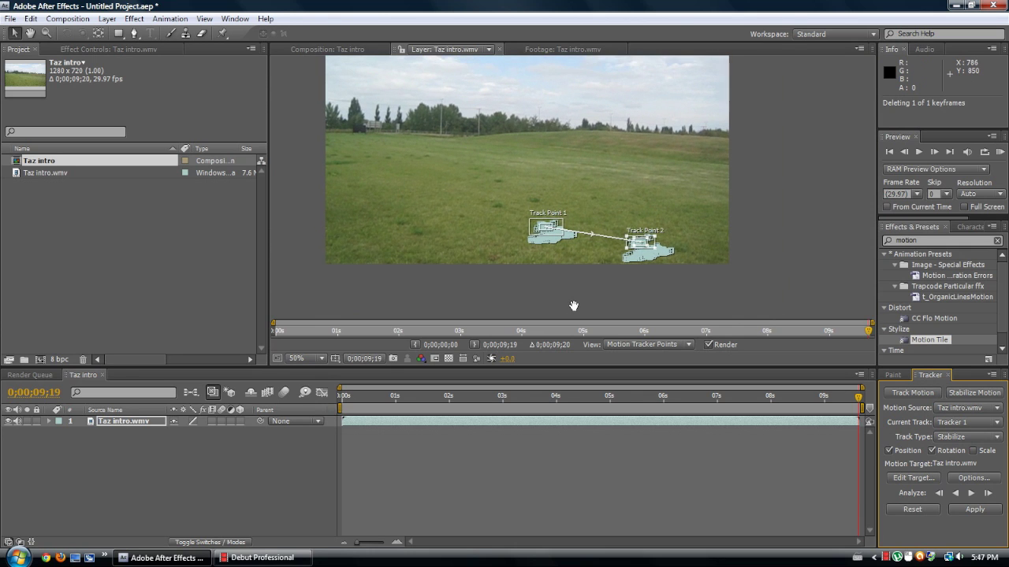
scroll(632, 231, "down", 1)
scroll(630, 241, "up", 1)
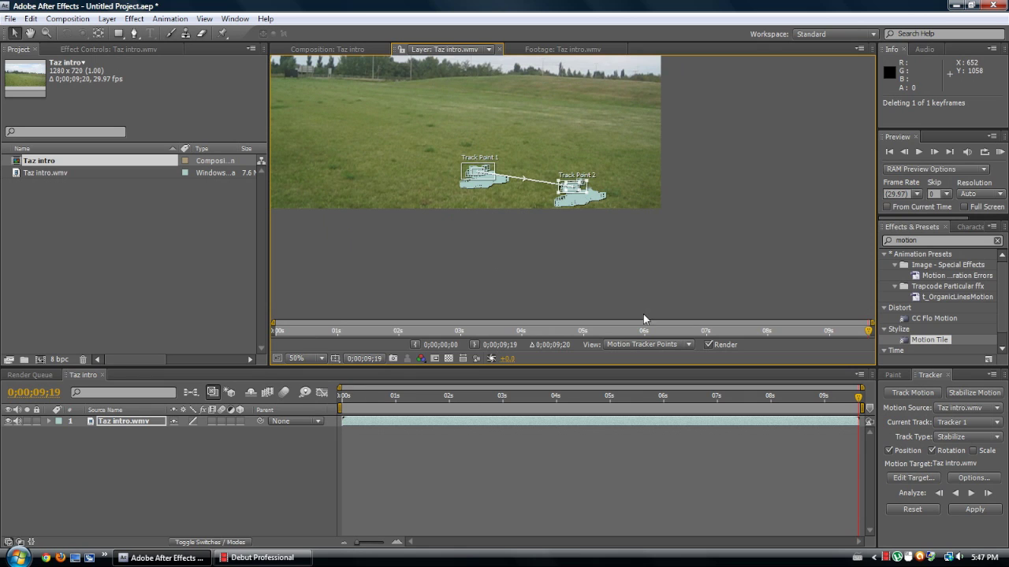
left_click_drag(631, 327, 544, 333)
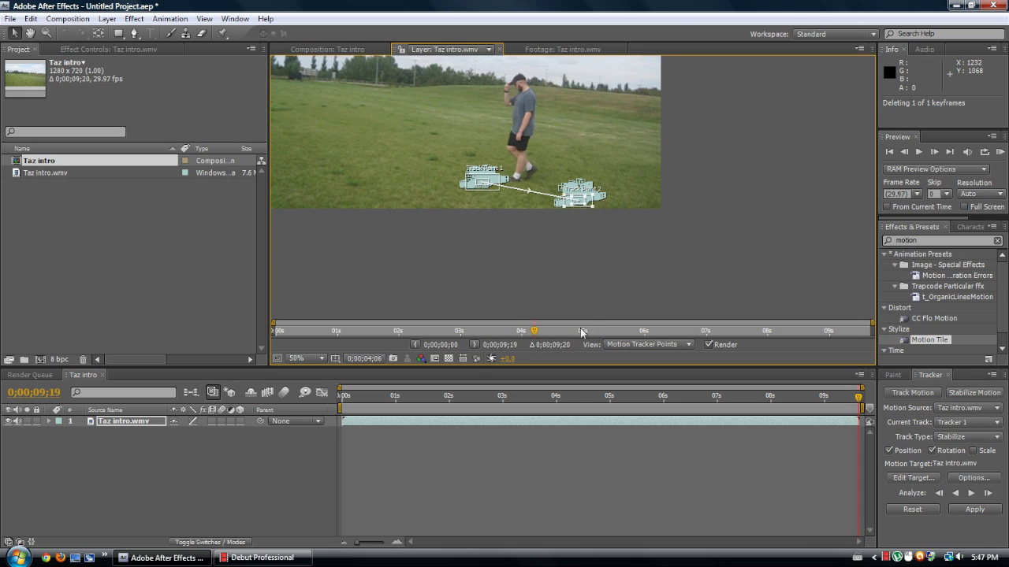
left_click_drag(609, 332, 720, 334)
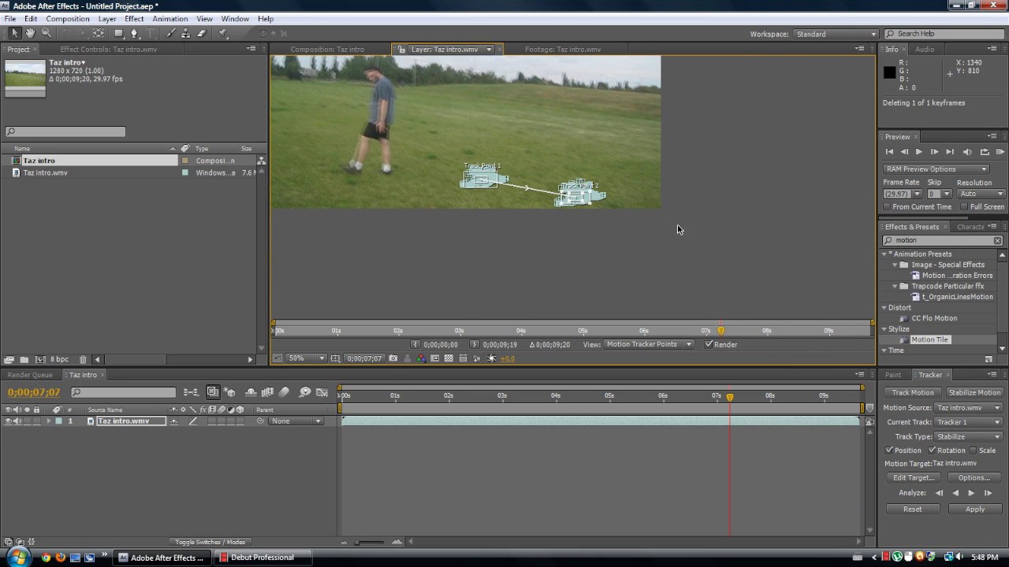
- At 0;00;08;24, nudge Track Point 2 to about 997, 640 so it sits on its grass clump
scroll(657, 213, "up", 2)
scroll(657, 209, "up", 1)
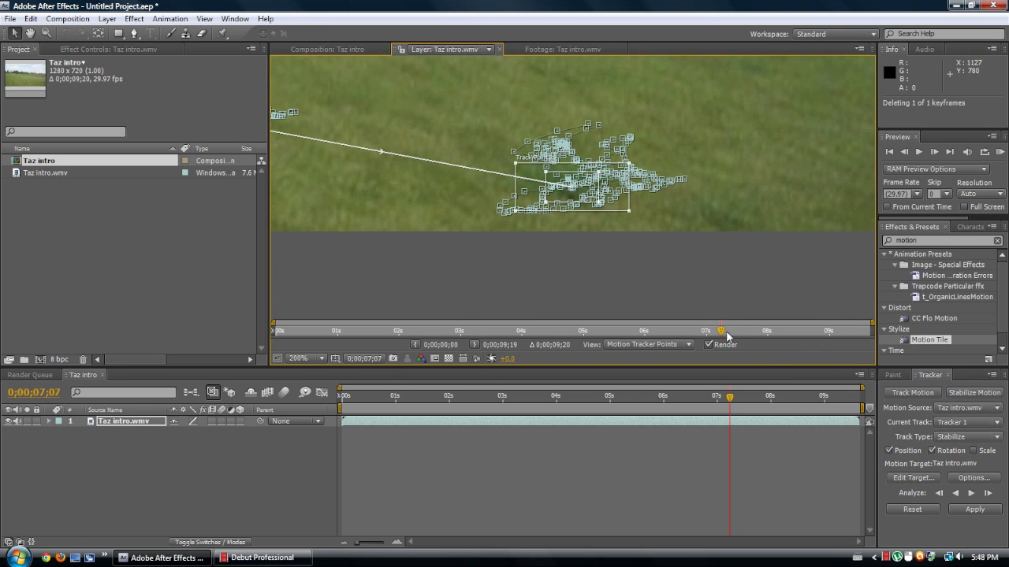
left_click_drag(737, 337, 816, 319)
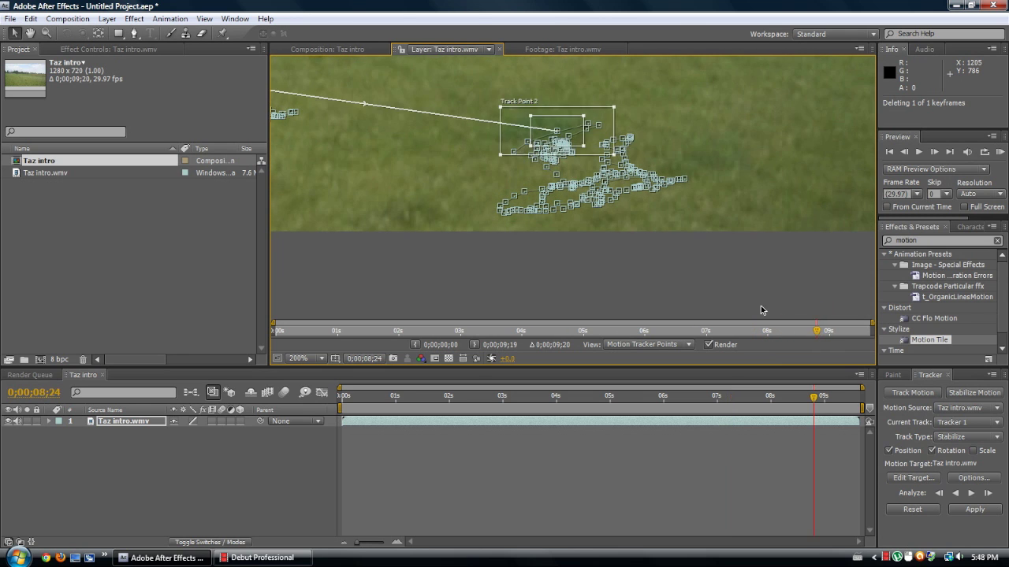
left_click_drag(813, 400, 813, 399)
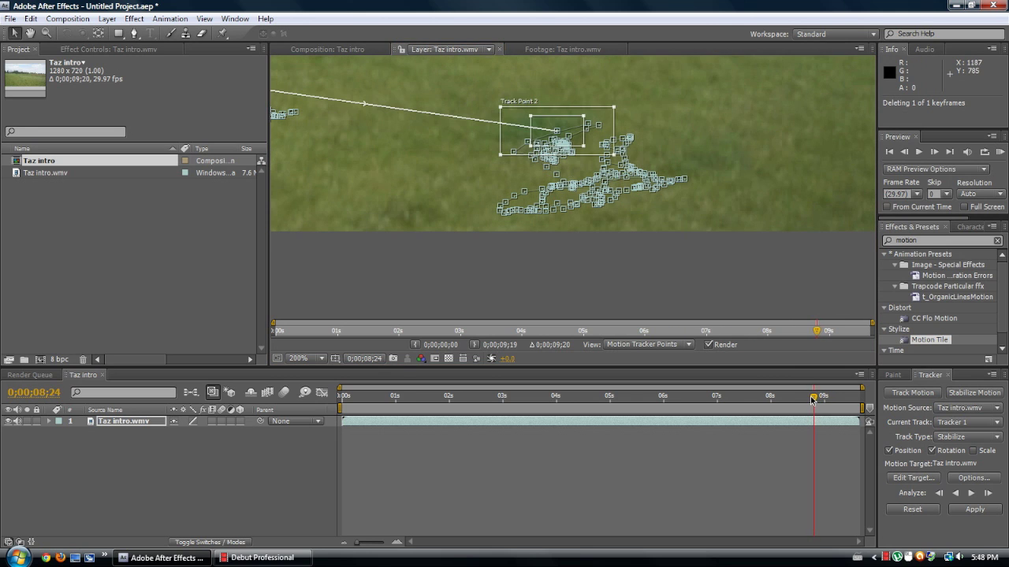
left_click(561, 137)
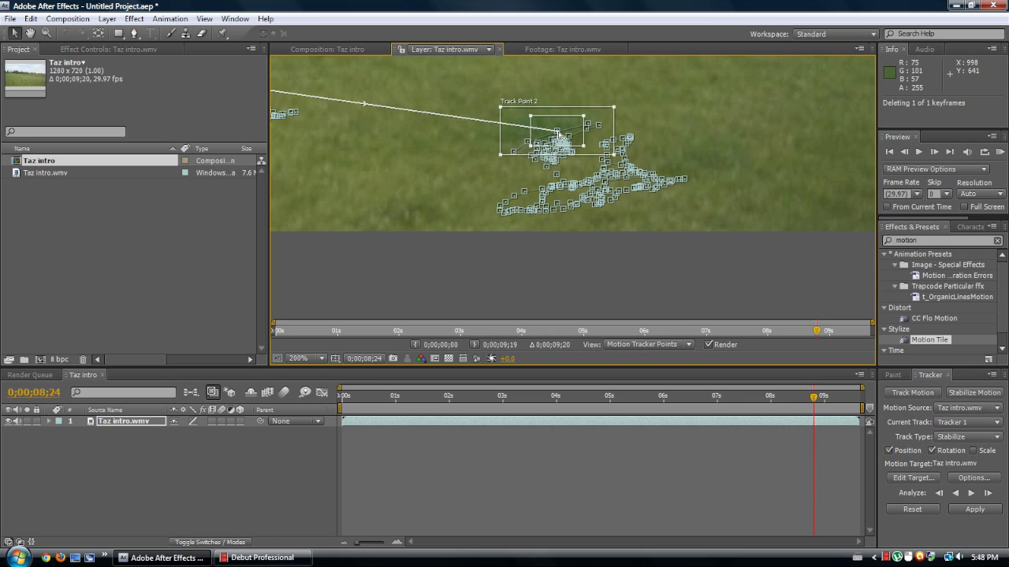
left_click_drag(555, 125, 558, 142)
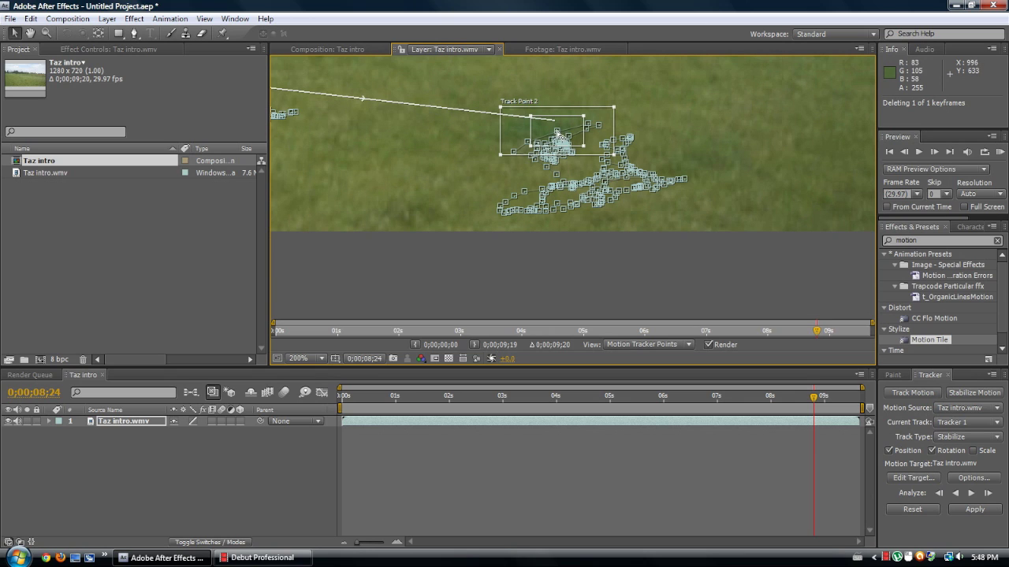
left_click(559, 135)
left_click_drag(559, 135, 558, 137)
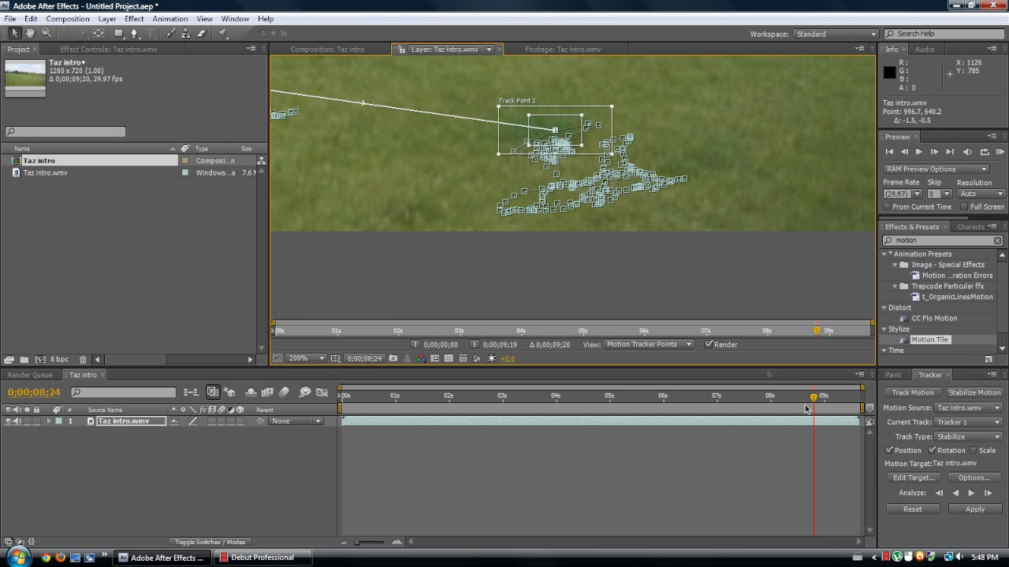
- Review both track points through the clip and apply the stabilization to Taz intro.wmv in the X and Y dimensions
left_click_drag(822, 403, 510, 406)
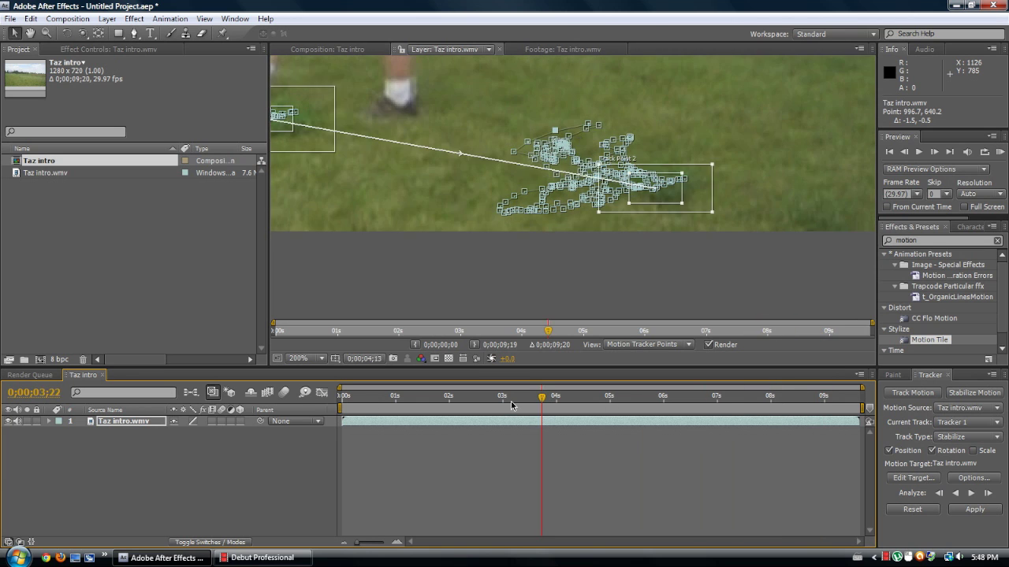
left_click_drag(372, 395, 334, 399)
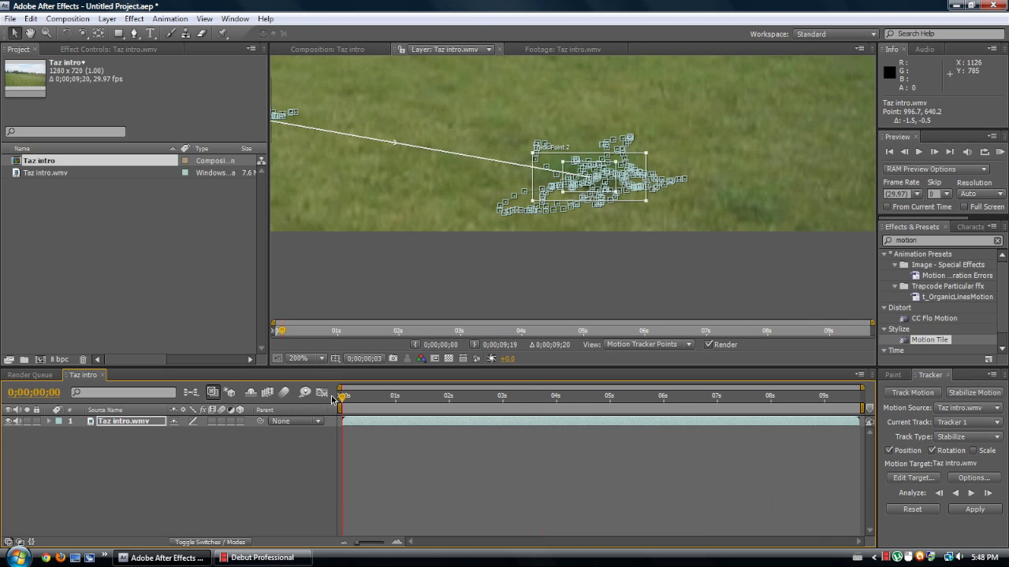
scroll(434, 248, "down", 6)
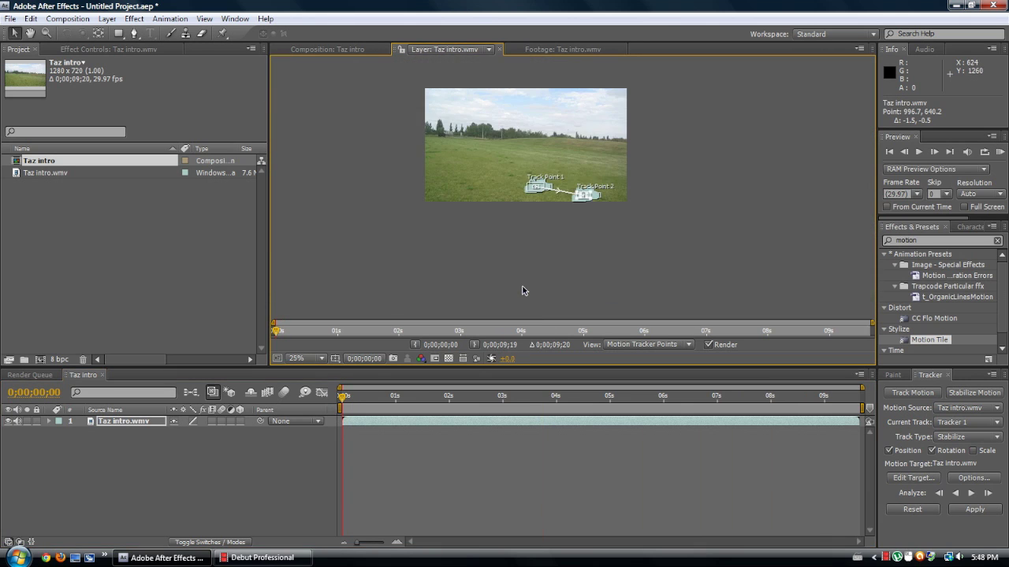
scroll(490, 238, "up", 5)
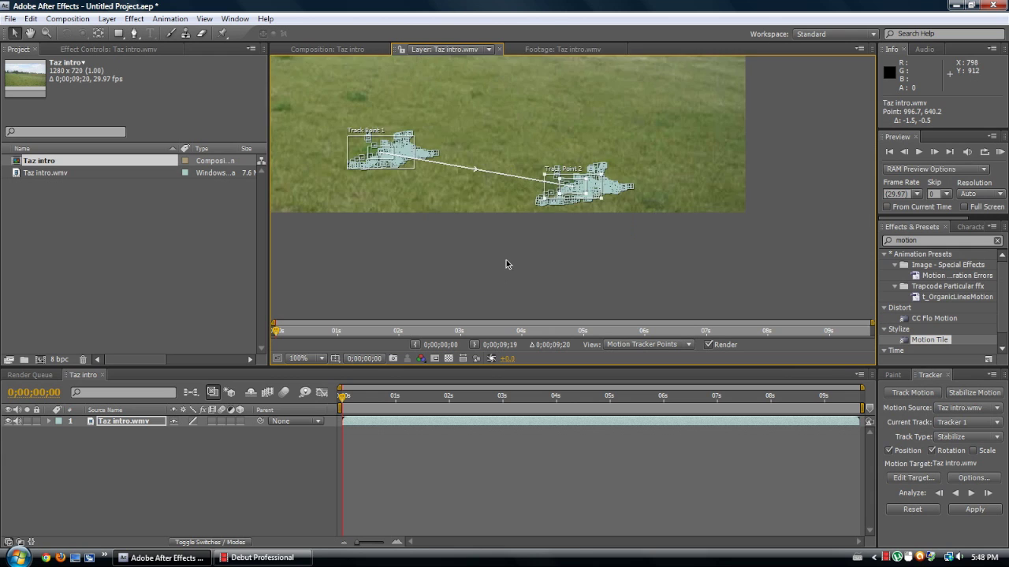
left_click_drag(564, 290, 671, 334)
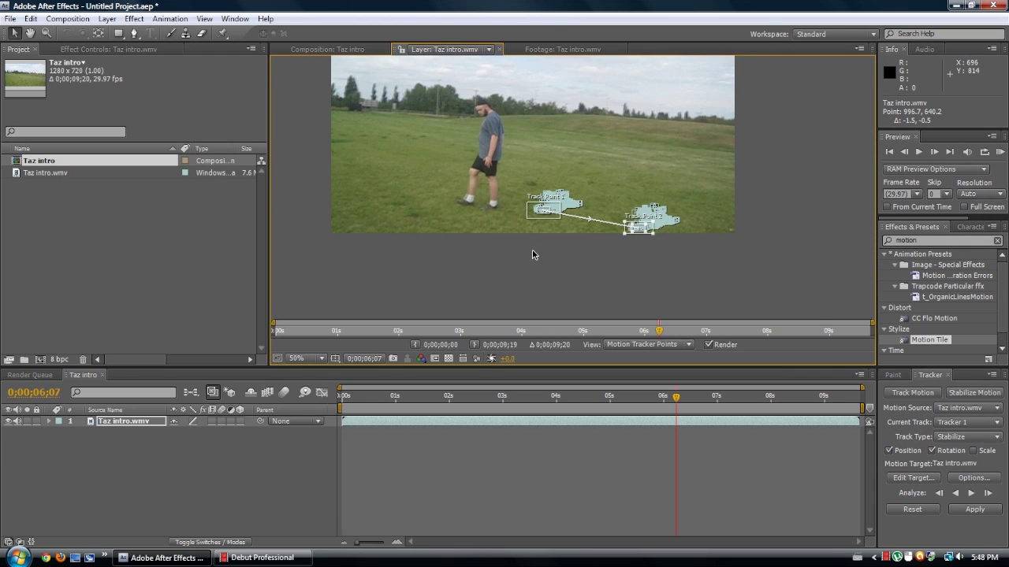
left_click_drag(534, 252, 567, 298)
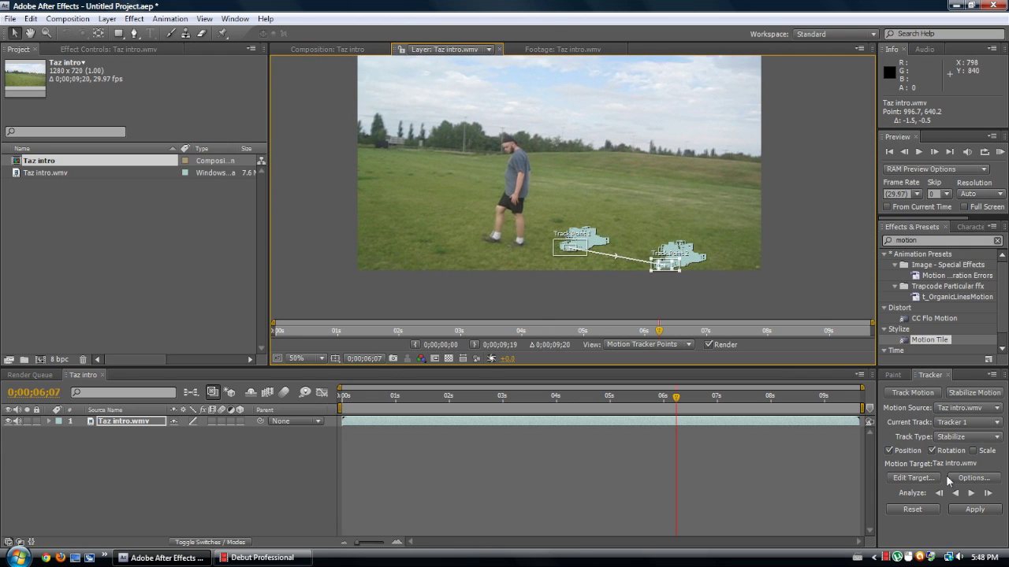
left_click(971, 510)
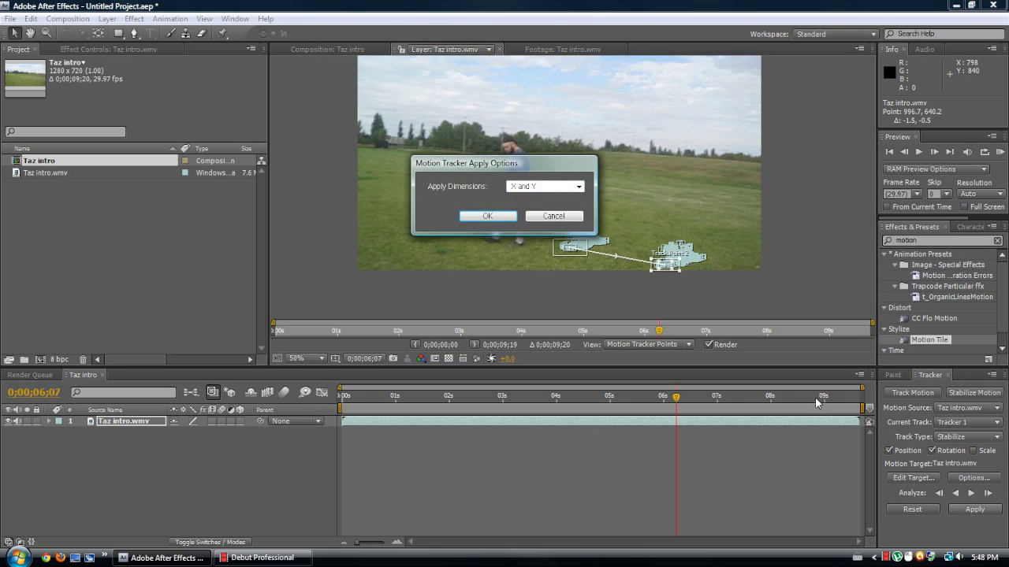
left_click(549, 218)
left_click(923, 477)
left_click(551, 238)
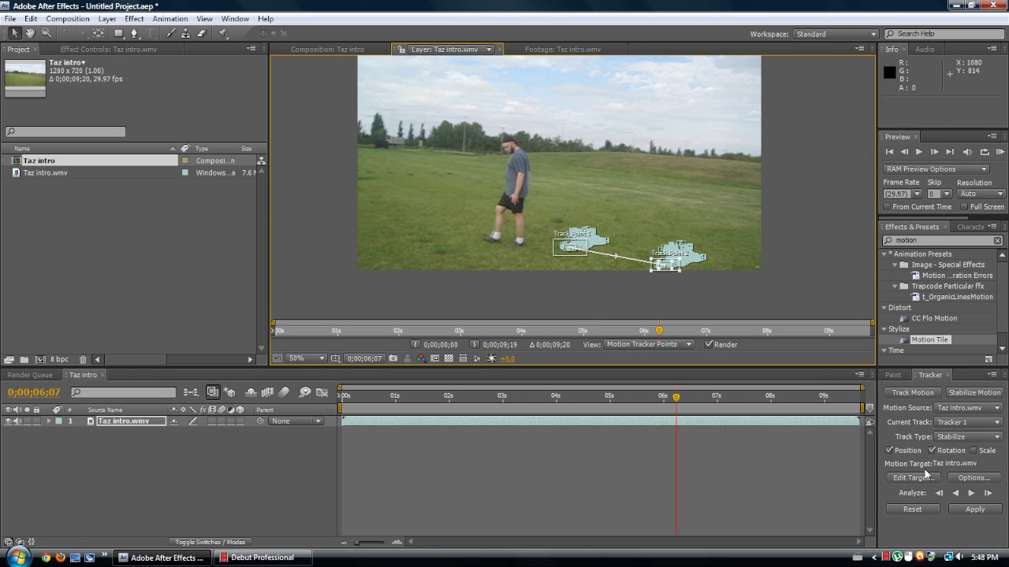
left_click(956, 505)
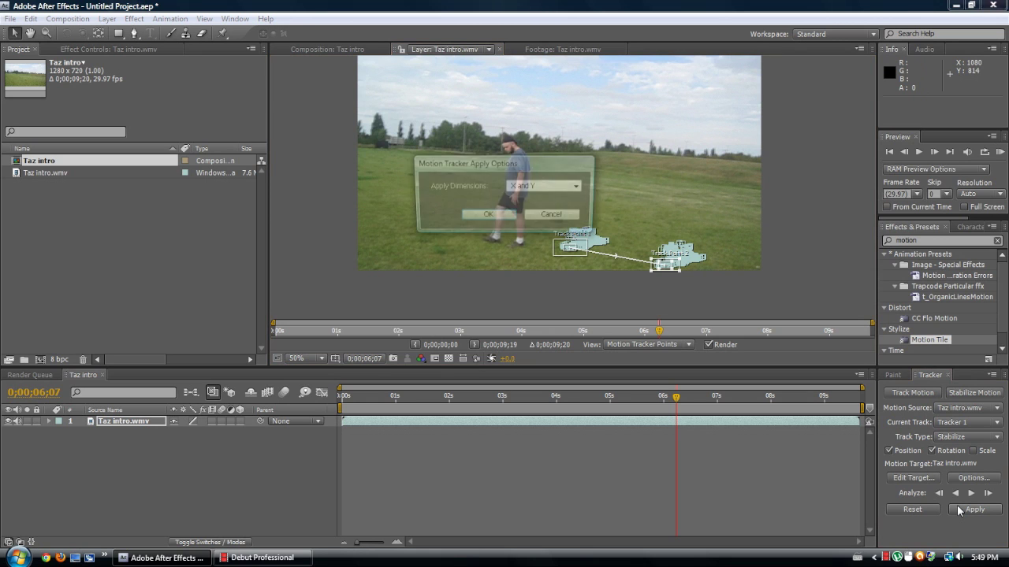
left_click(498, 220)
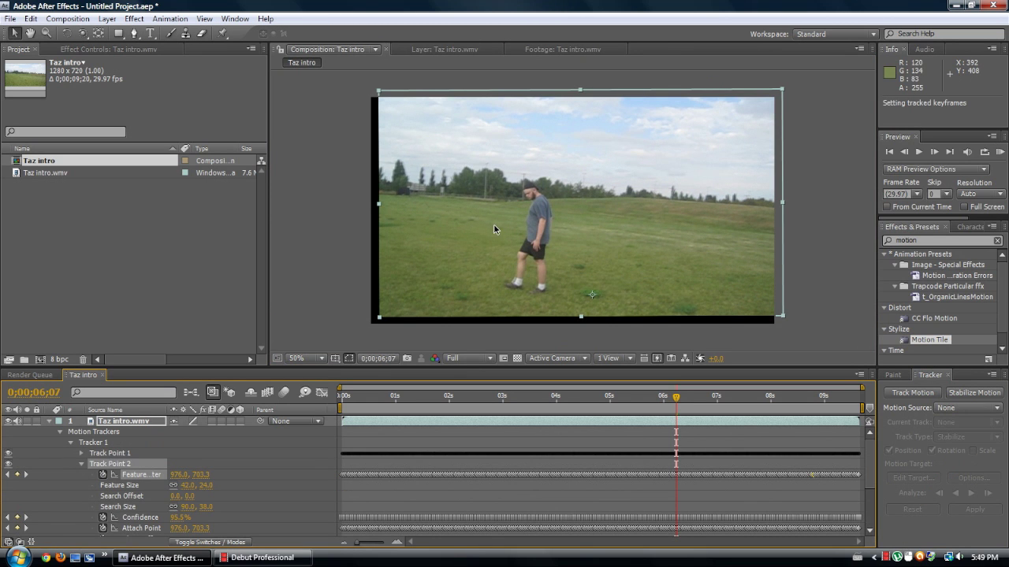
- Scrub through the stabilized composition to examine the steadiness of the shot and the gaps around the frame edges
left_click_drag(676, 402, 634, 402)
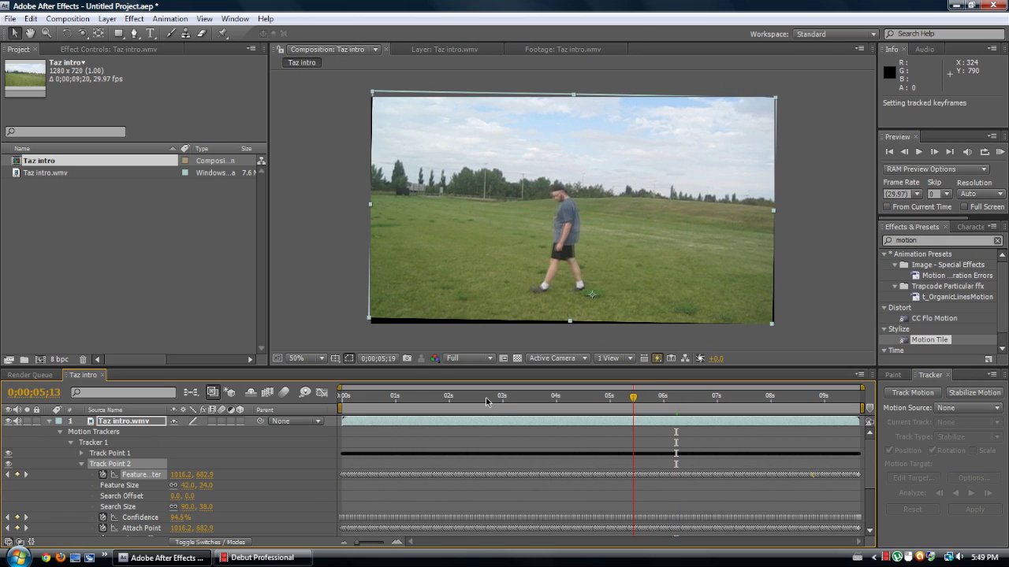
left_click(344, 400)
left_click_drag(344, 399, 554, 392)
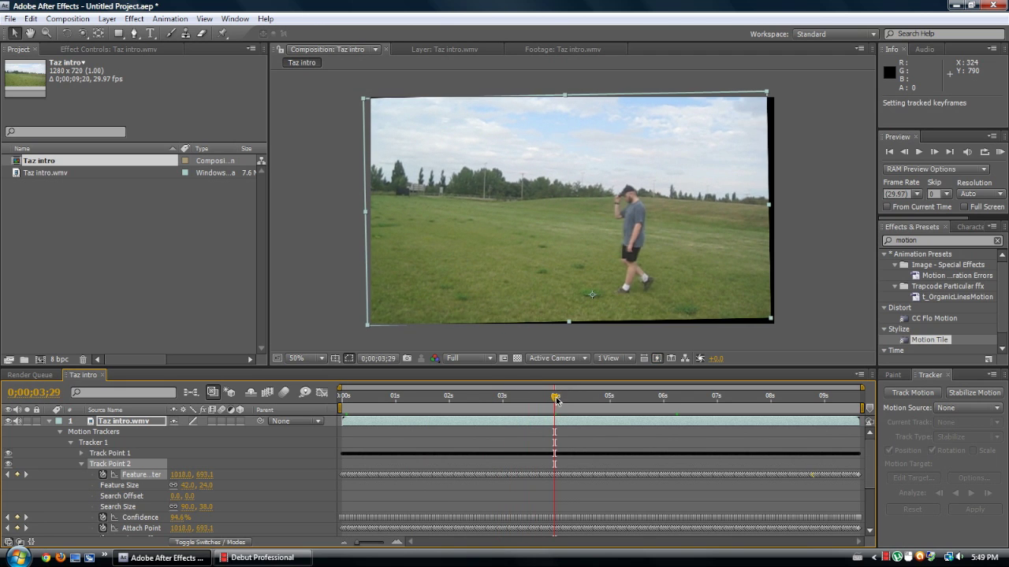
left_click_drag(557, 398, 613, 394)
left_click(641, 398)
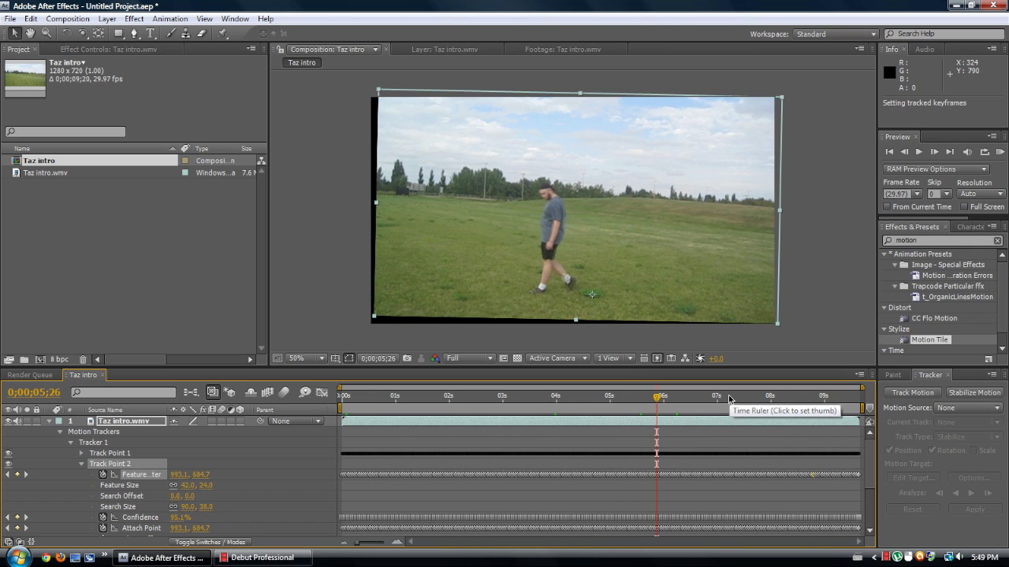
left_click_drag(658, 397, 783, 391)
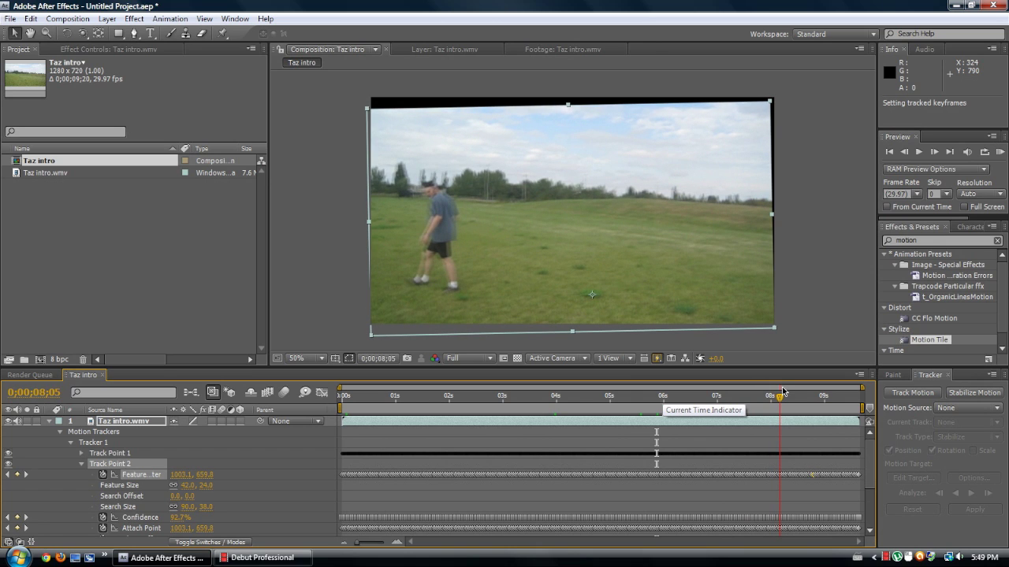
left_click_drag(784, 392, 696, 388)
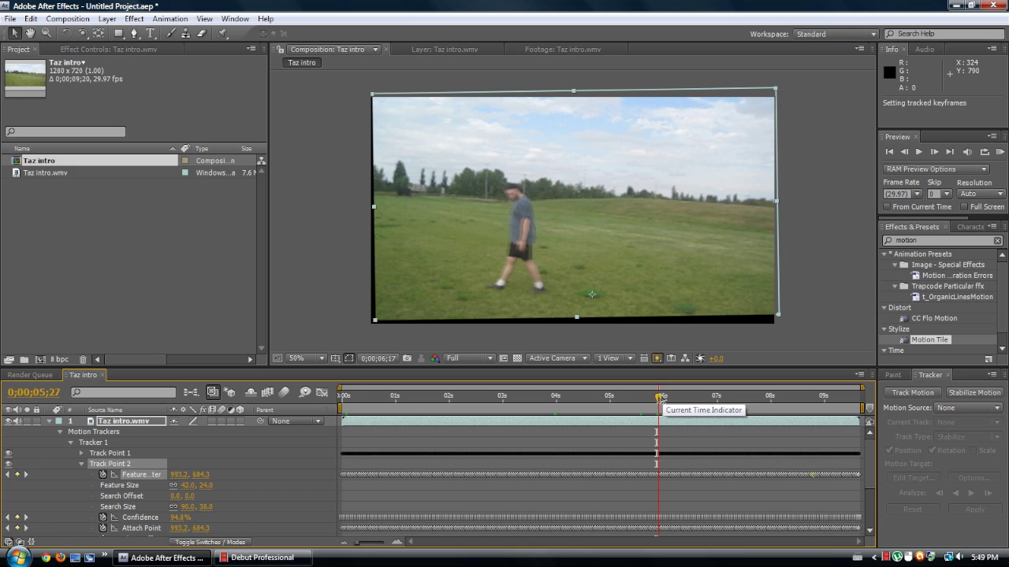
left_click_drag(636, 400, 617, 398)
left_click(578, 398)
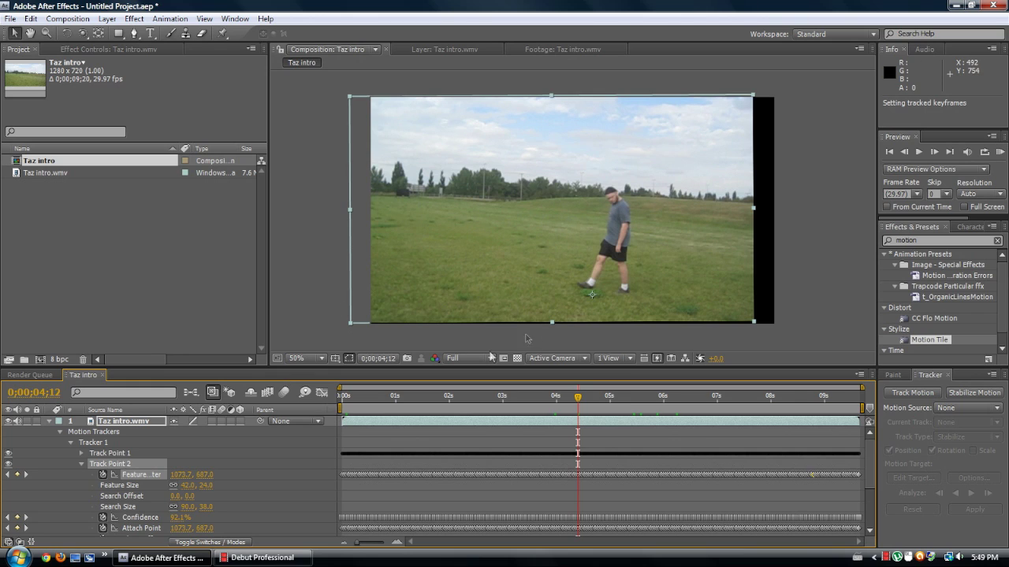
- Scale the Taz intro.wmv layer up to 114% to cover the black gap at the frame edge
left_click(115, 425)
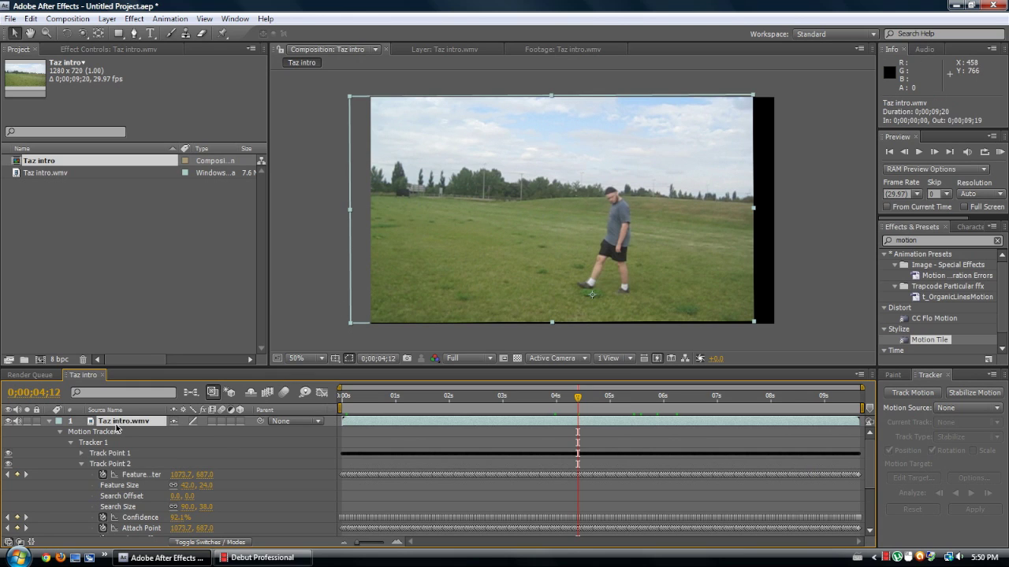
key("s")
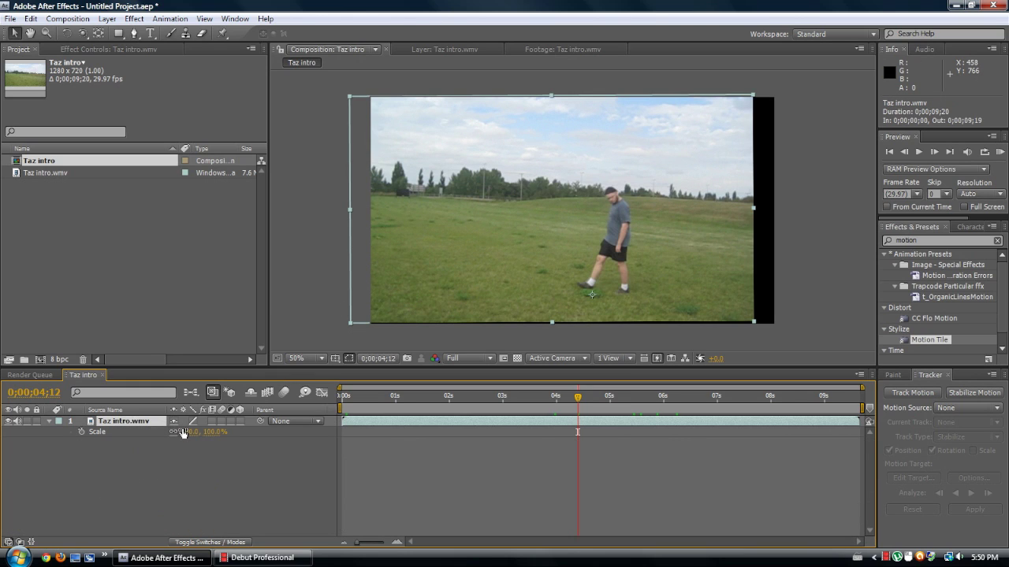
left_click_drag(186, 434, 192, 426)
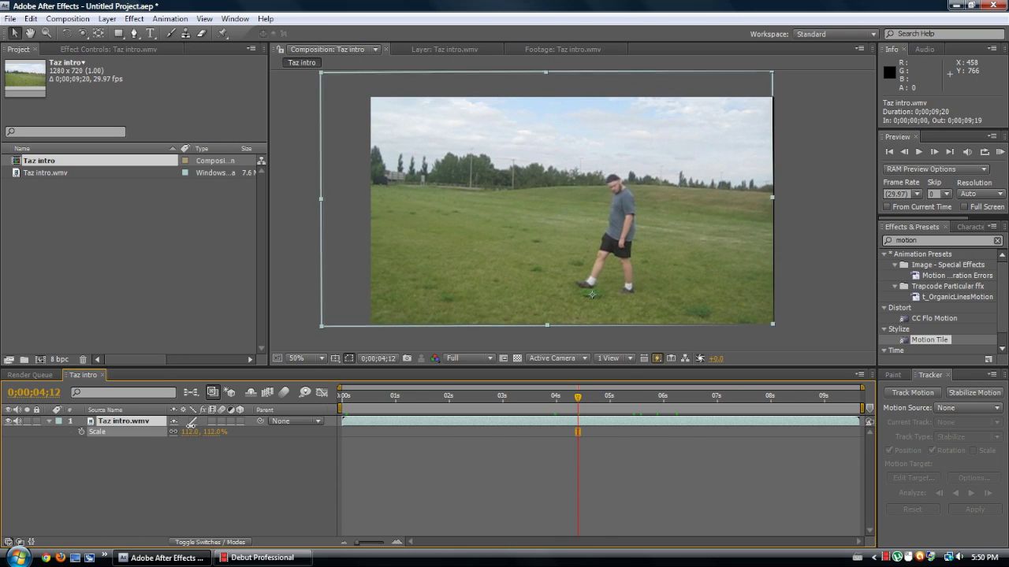
left_click_drag(191, 426, 193, 425)
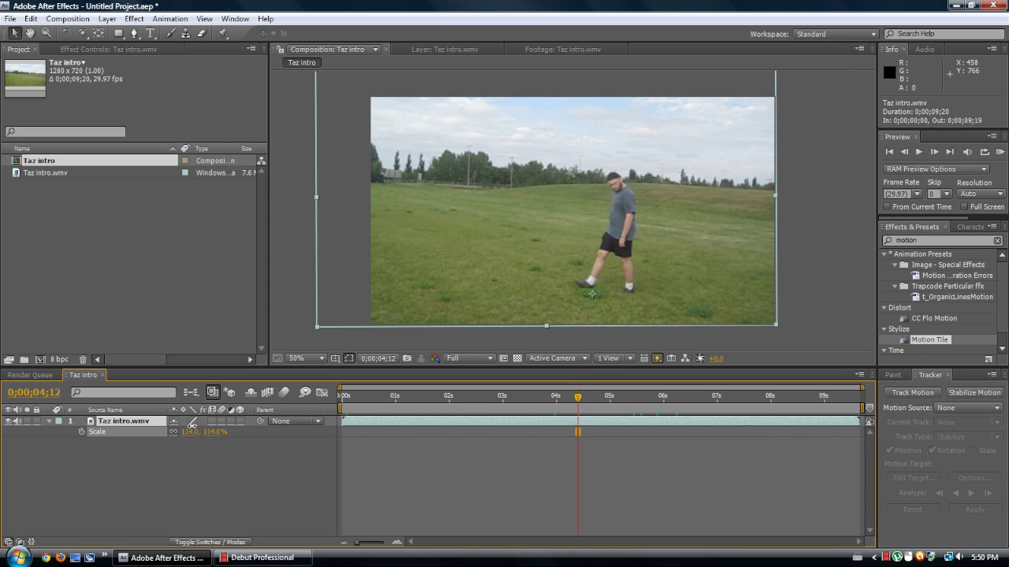
- Check frames across the whole clip for black edges around the enlarged layer
left_click_drag(579, 406, 617, 396)
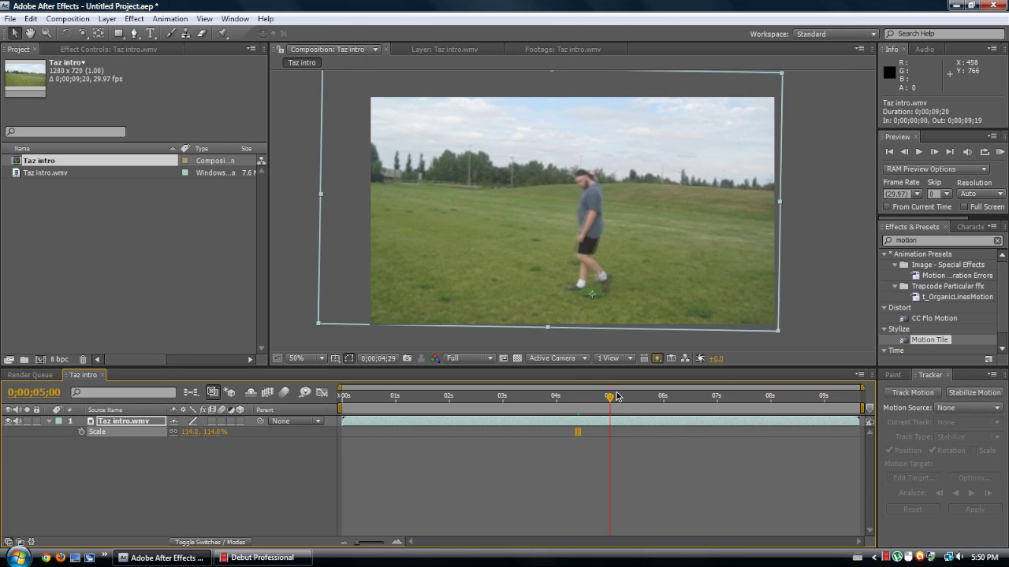
left_click(655, 399)
left_click(674, 399)
left_click(712, 400)
left_click(725, 400)
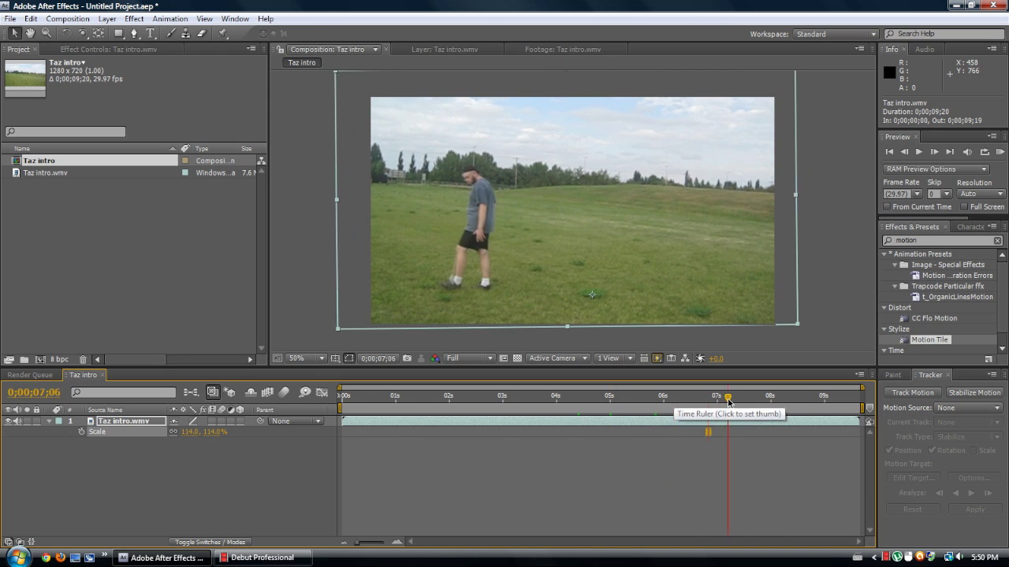
left_click(785, 399)
left_click(812, 399)
left_click(835, 399)
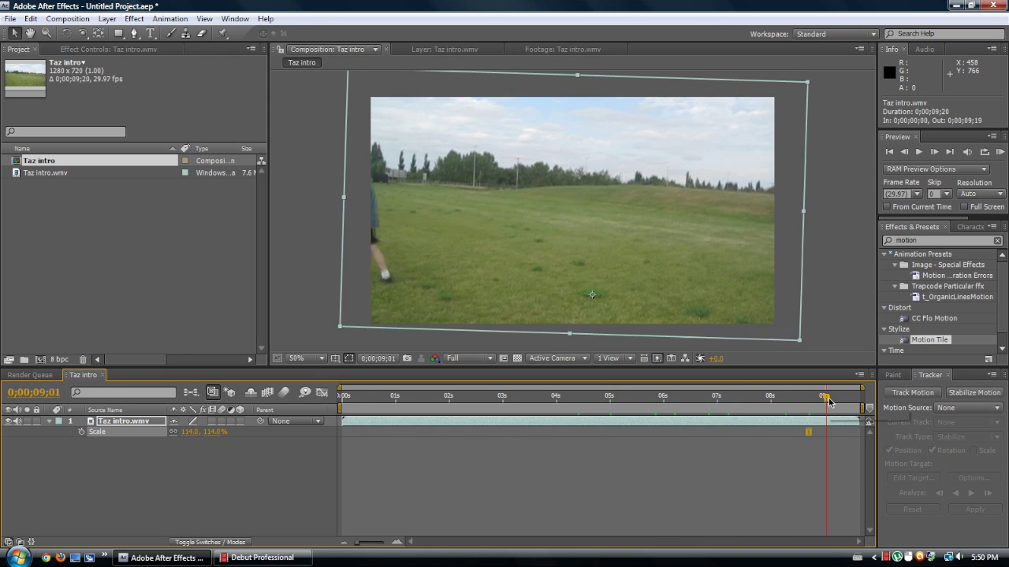
left_click(384, 400)
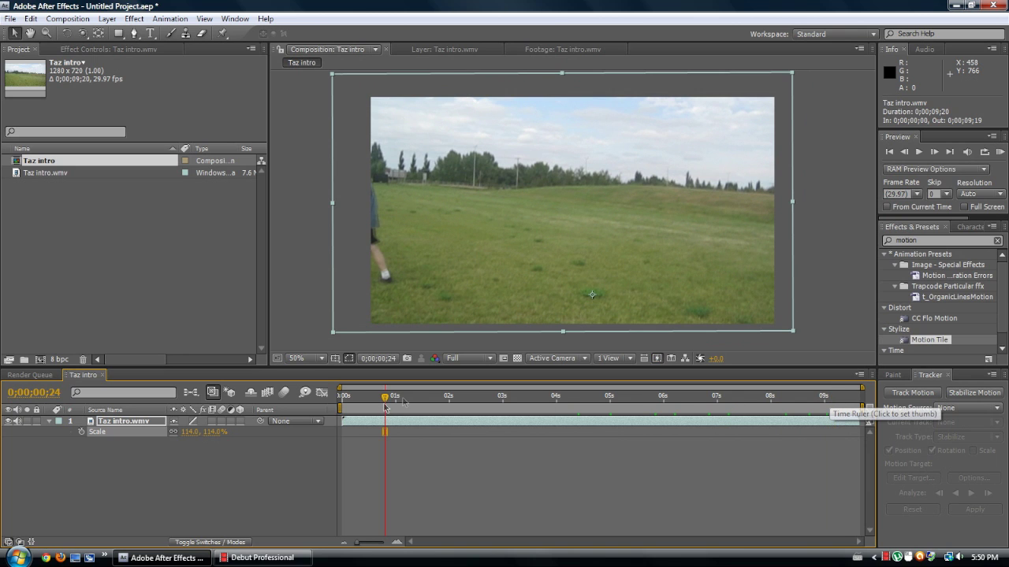
left_click(405, 400)
left_click(496, 398)
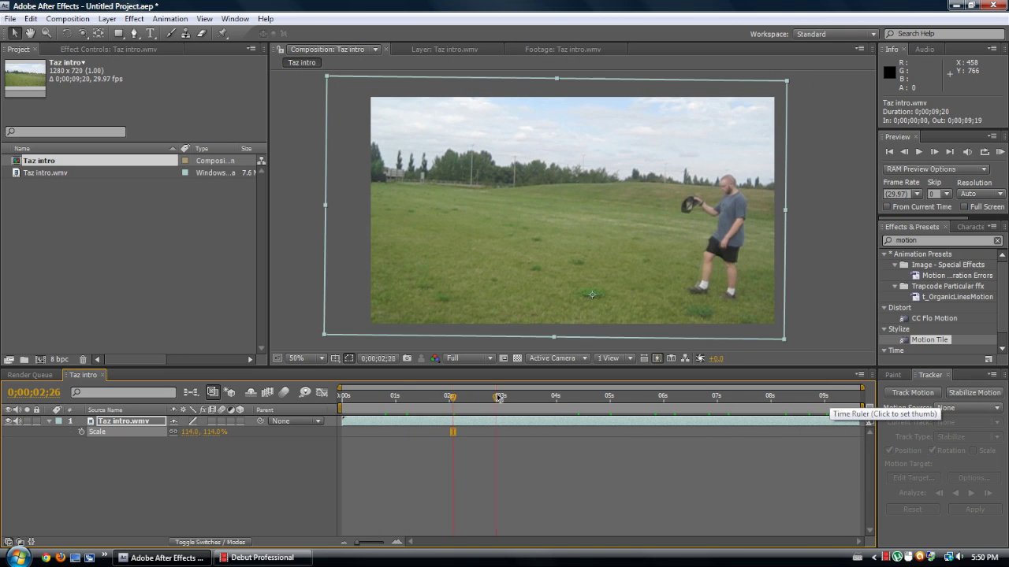
left_click(529, 398)
left_click_drag(542, 398, 622, 403)
- Search the effects for "motion", apply Motion Tile to the Taz intro.wmv layer, and check the frame around 0;00;08;01
double_click(907, 241)
key("BackSpace")
left_click(654, 401)
left_click(682, 399)
left_click(727, 399)
left_click(918, 240)
type("motion")
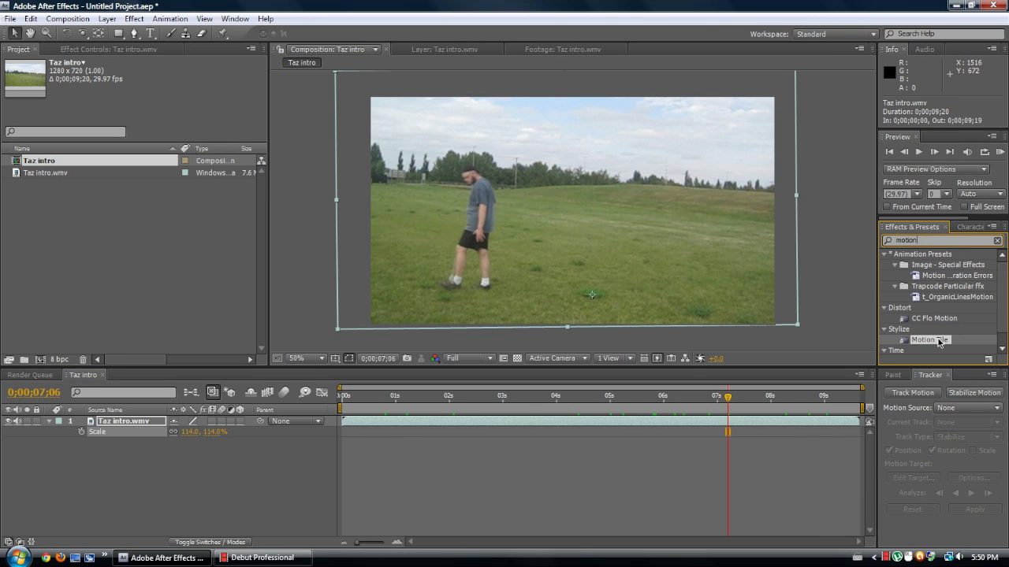
double_click(930, 340)
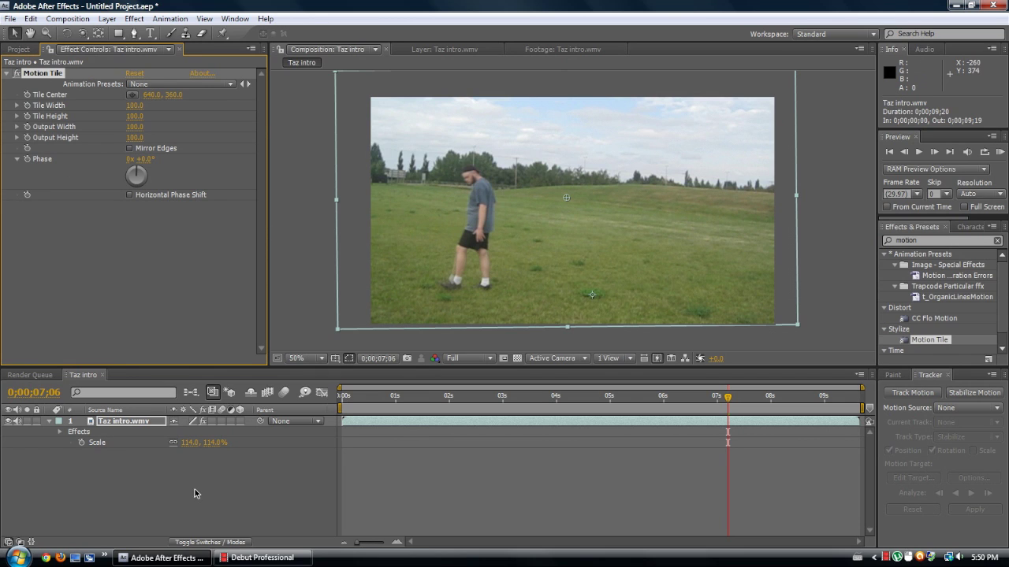
left_click(134, 430)
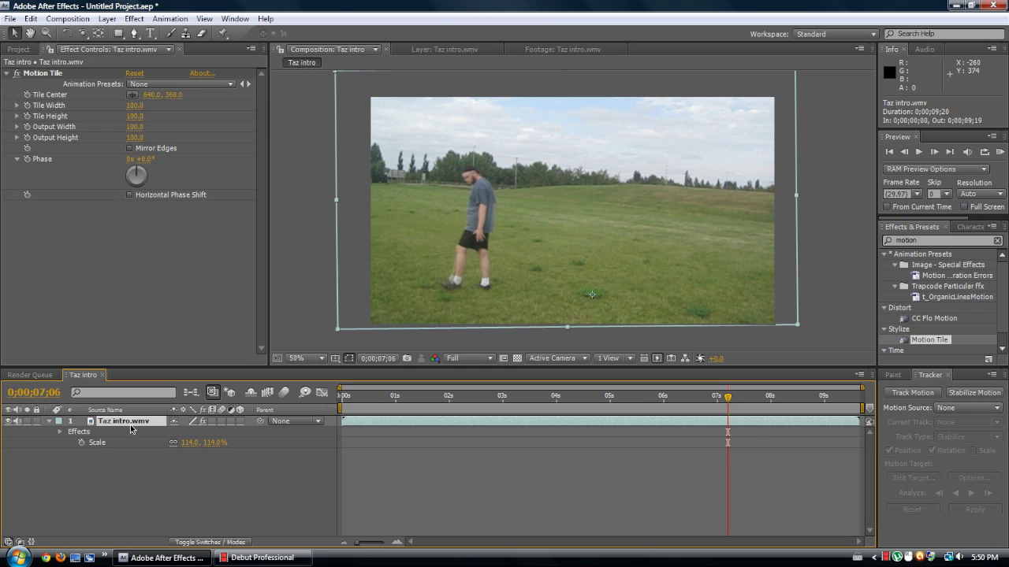
left_click_drag(738, 399, 770, 400)
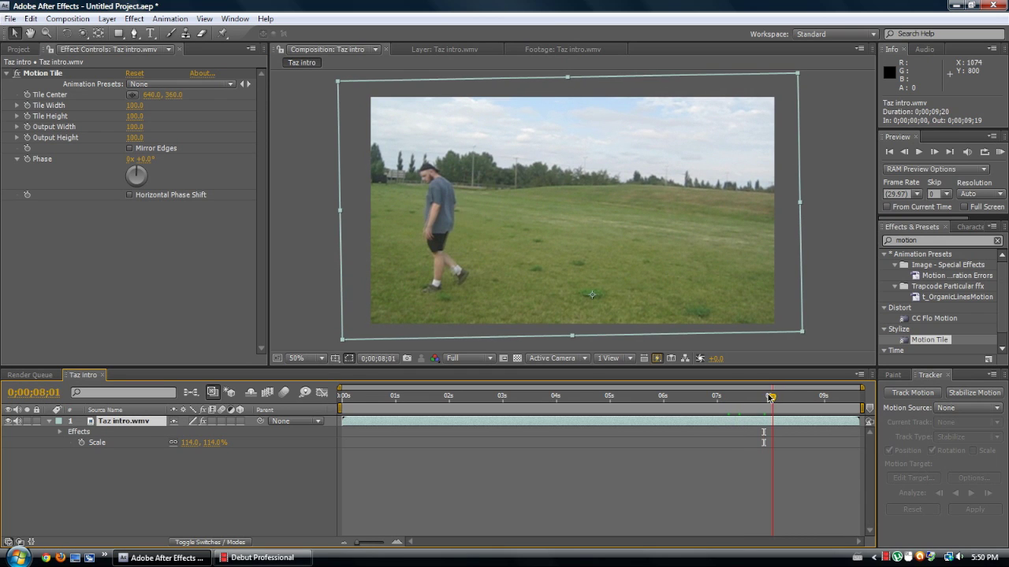
- Check frames between about 0;00;02;12 and 0;00;05;25 for black gaps along the frame edges
left_click(635, 401)
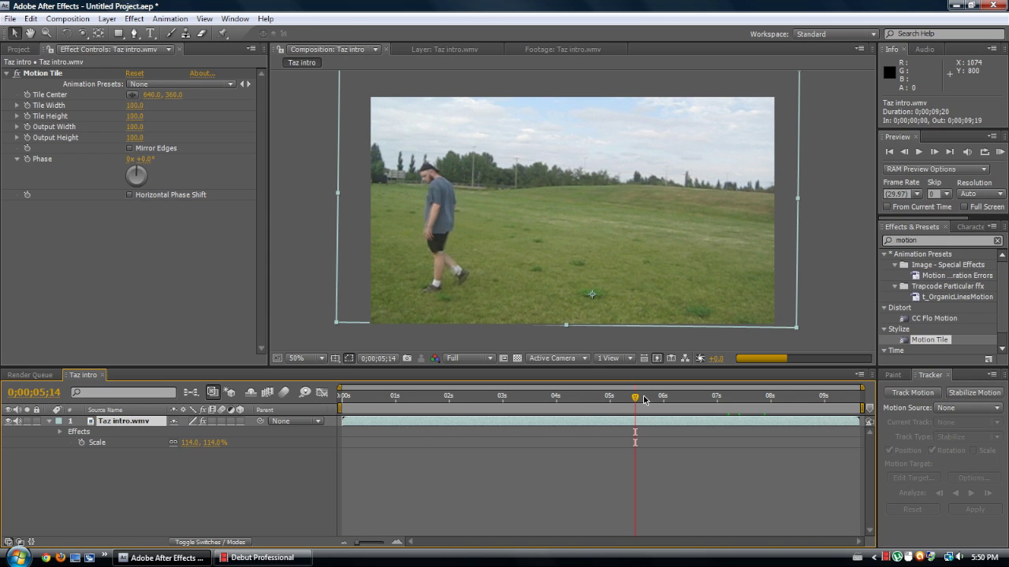
left_click(643, 400)
left_click(654, 399)
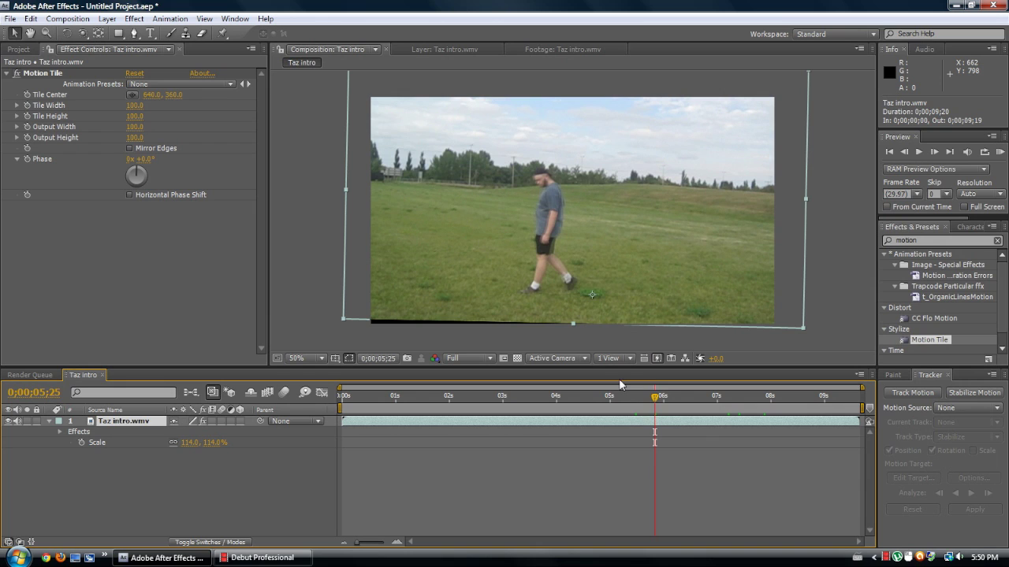
left_click(657, 400)
left_click_drag(666, 400, 574, 401)
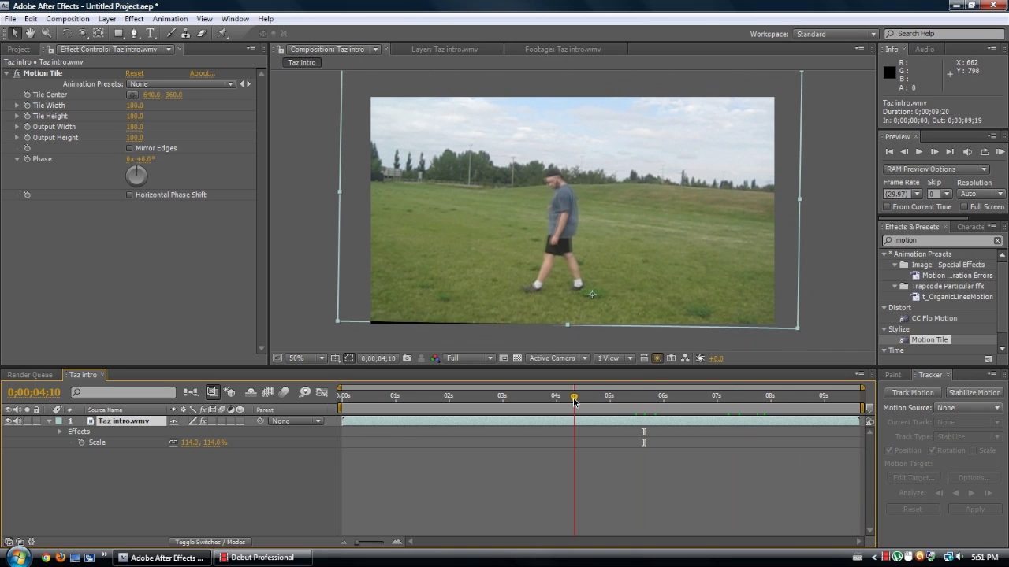
left_click(513, 398)
left_click(469, 401)
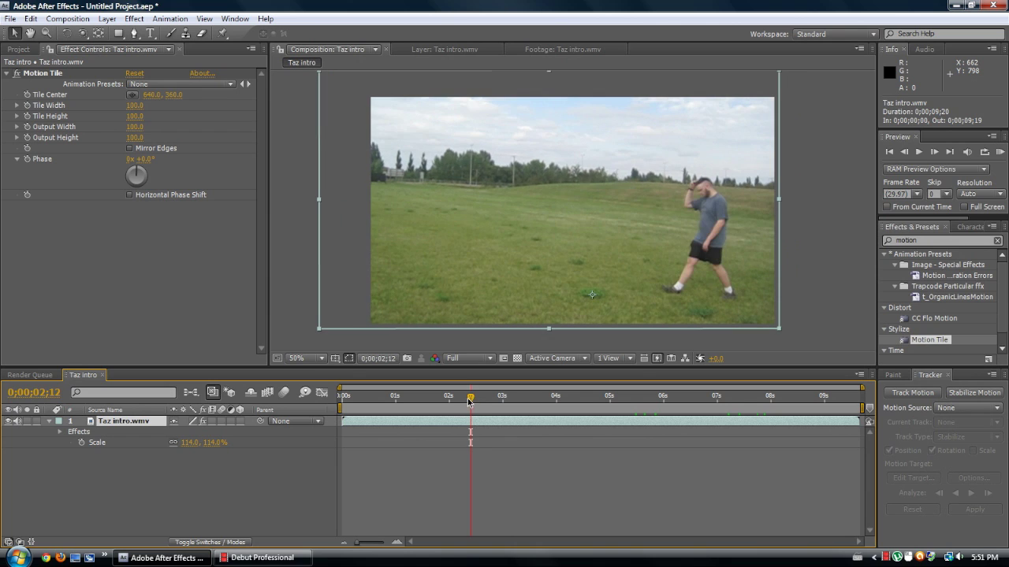
left_click_drag(472, 403, 553, 404)
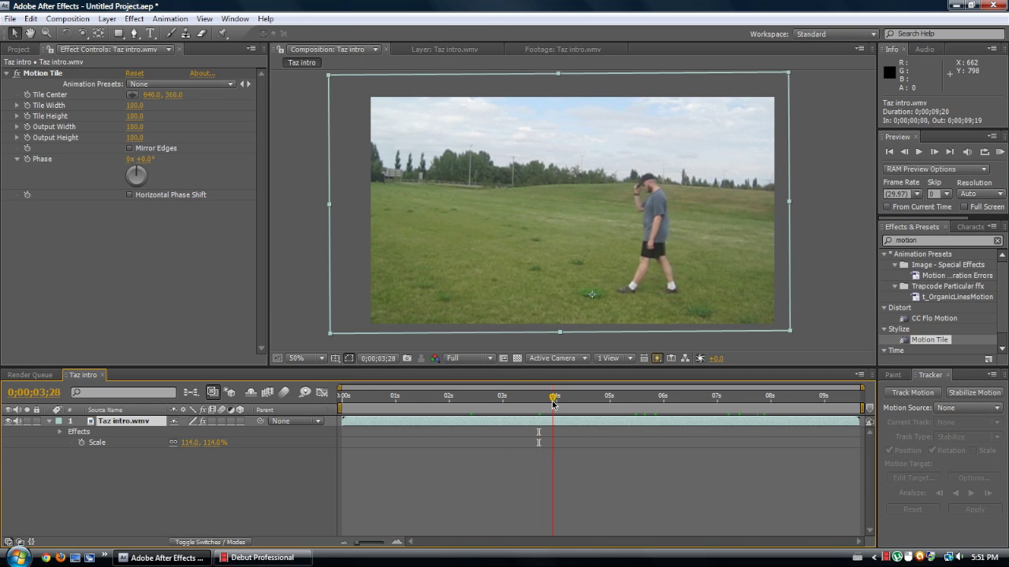
left_click(568, 394)
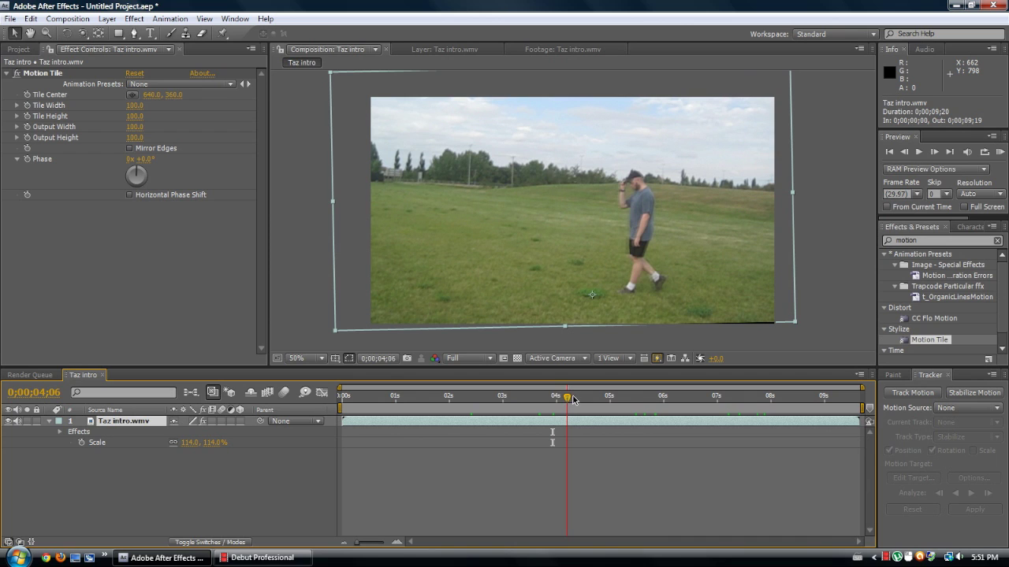
left_click(585, 398)
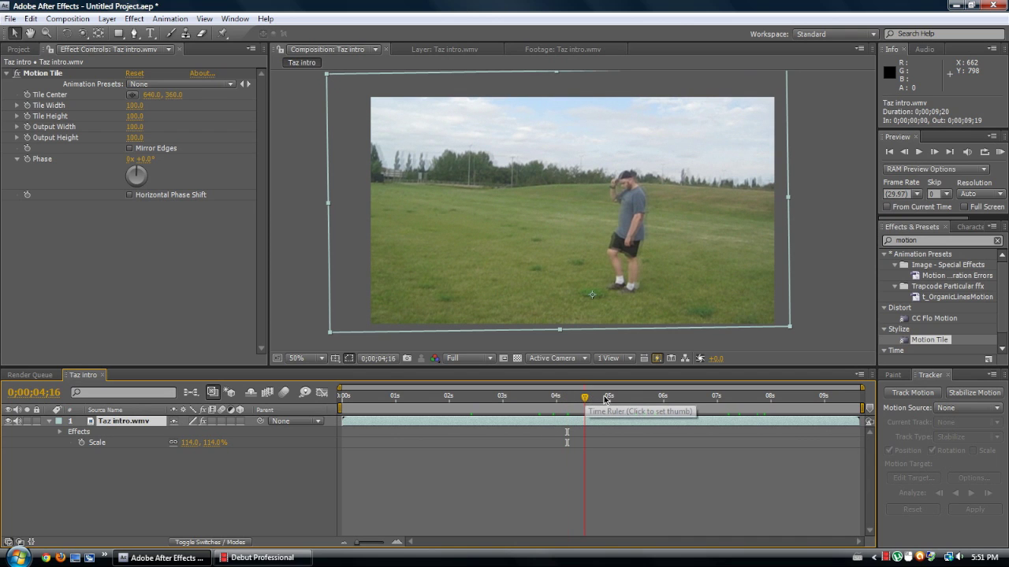
left_click(604, 398)
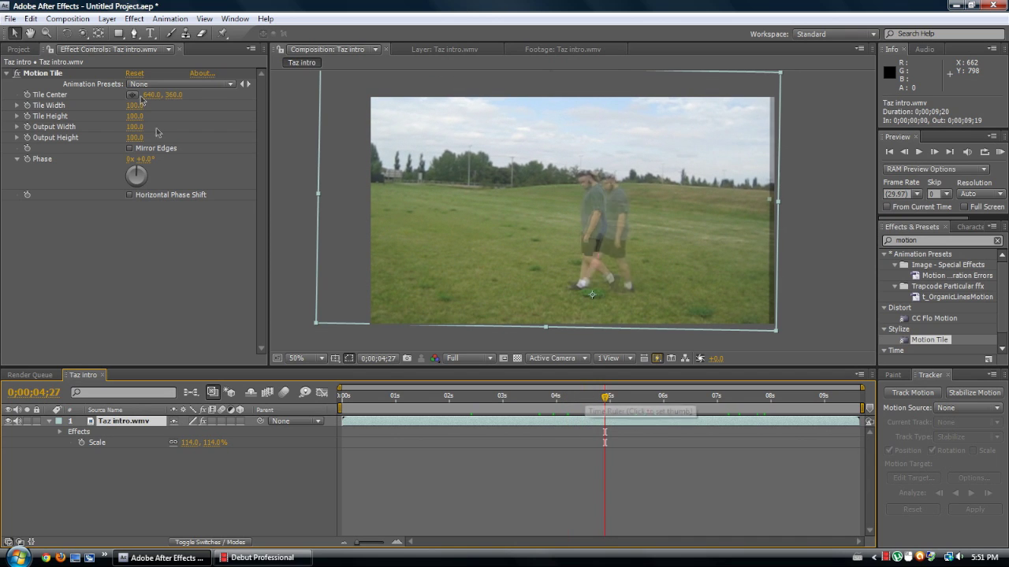
- Step frame by frame around 0;00;04;22 and stop at 0;00;04;23 to examine the black gap along the frame edge
left_click(596, 398)
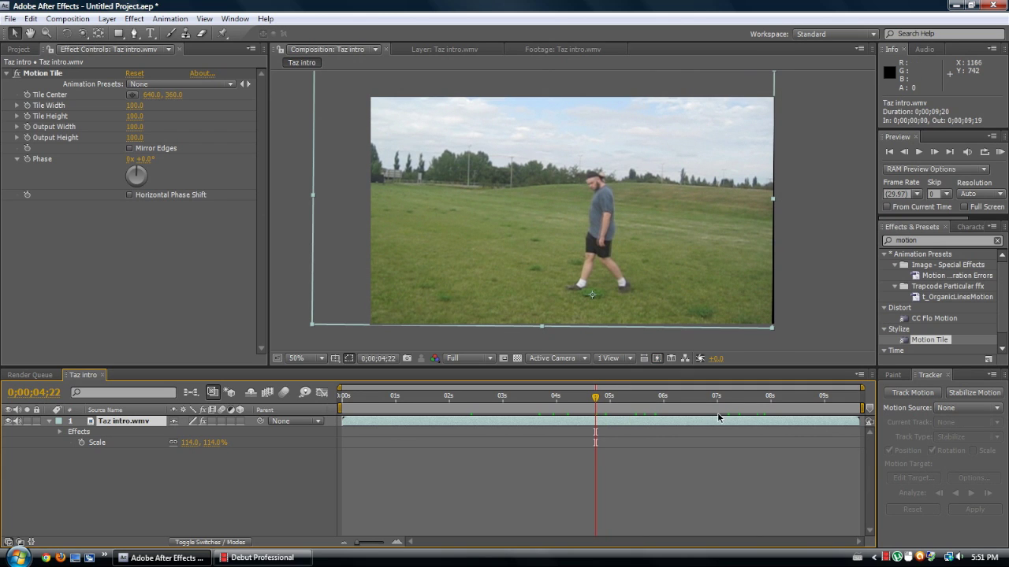
key("Page_Up")
key("Page_Up")
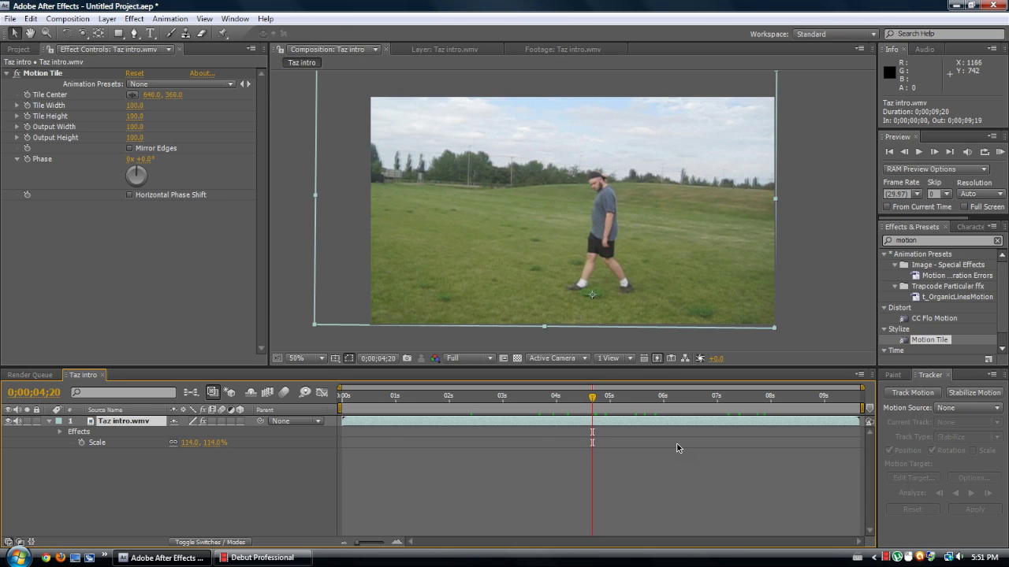
key("Page_Down")
key("Page_Down")
key("Page_Down")
key("Page_Down")
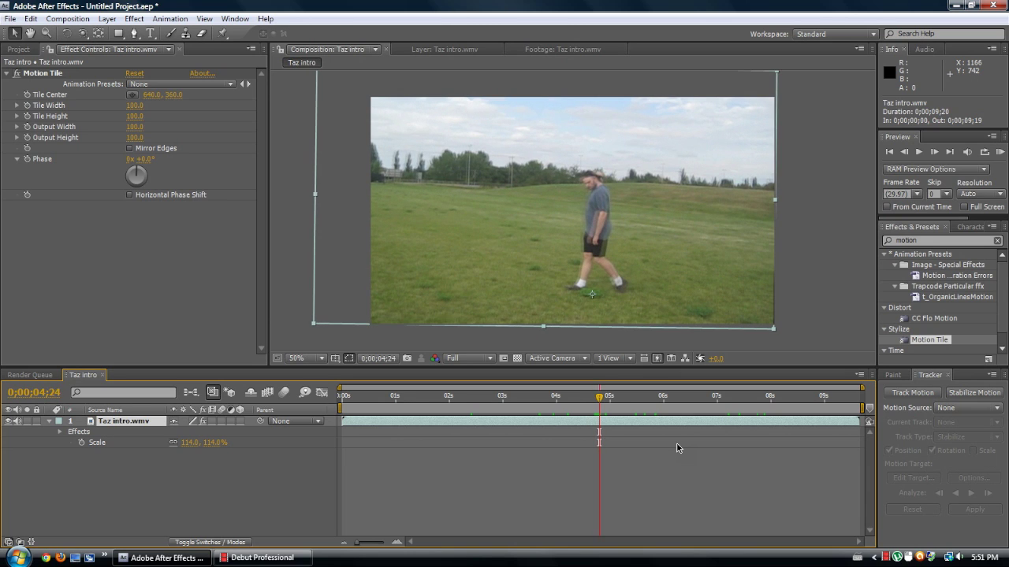
key("Page_Up")
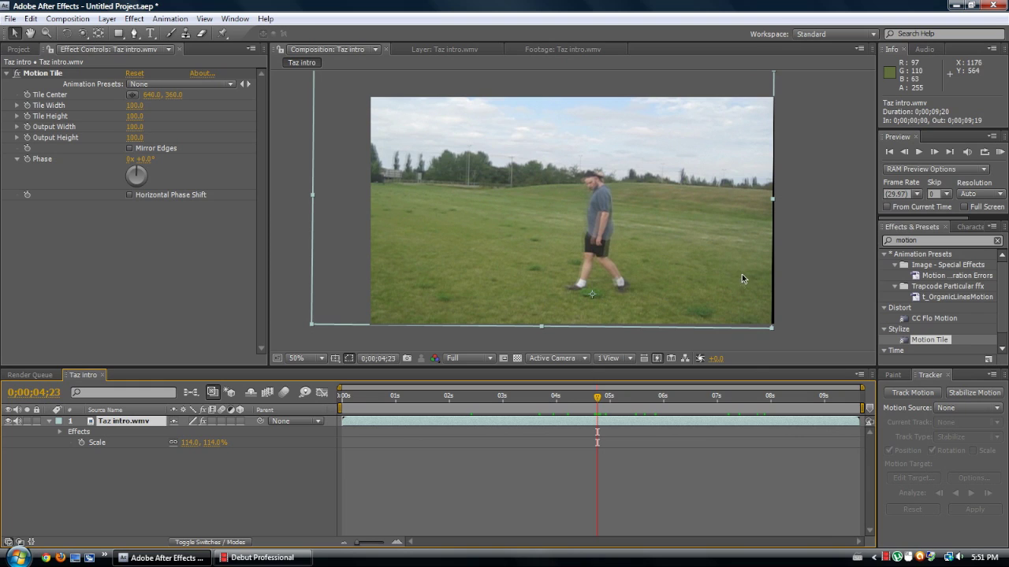
- Set the Motion Tile Output Width to 150 and turn on Mirror Edges
left_click(134, 127)
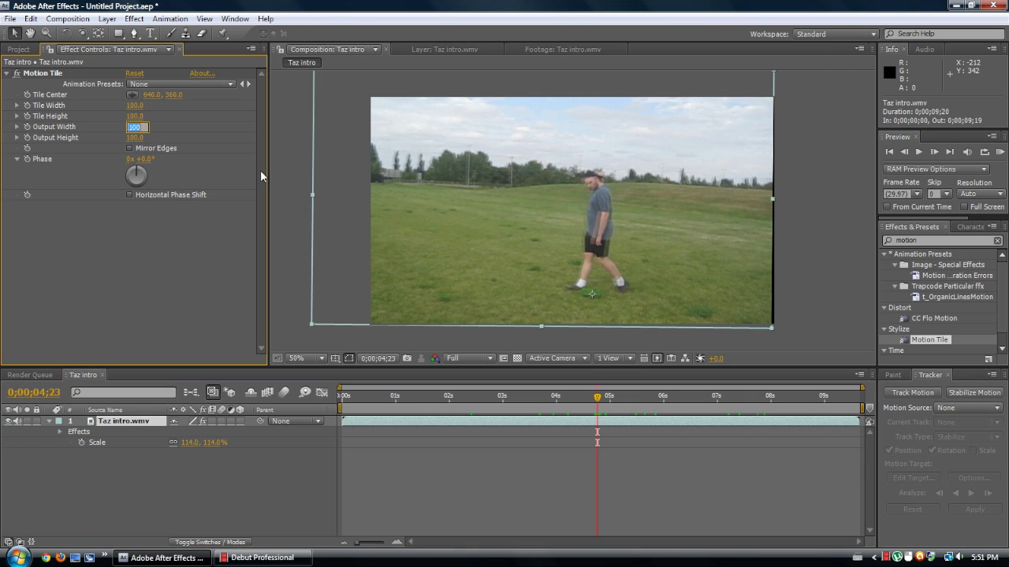
type("150")
key("Return")
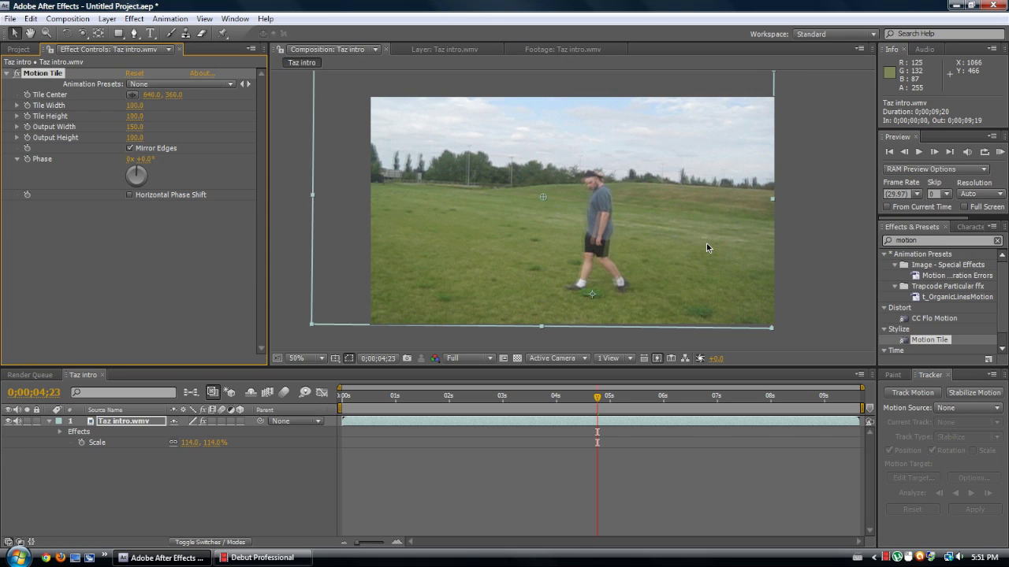
- Set the Motion Tile Output Height to 150 at frame 0;00;04;01, and check the frame edges up to 0;00;07;05
left_click_drag(600, 399, 558, 398)
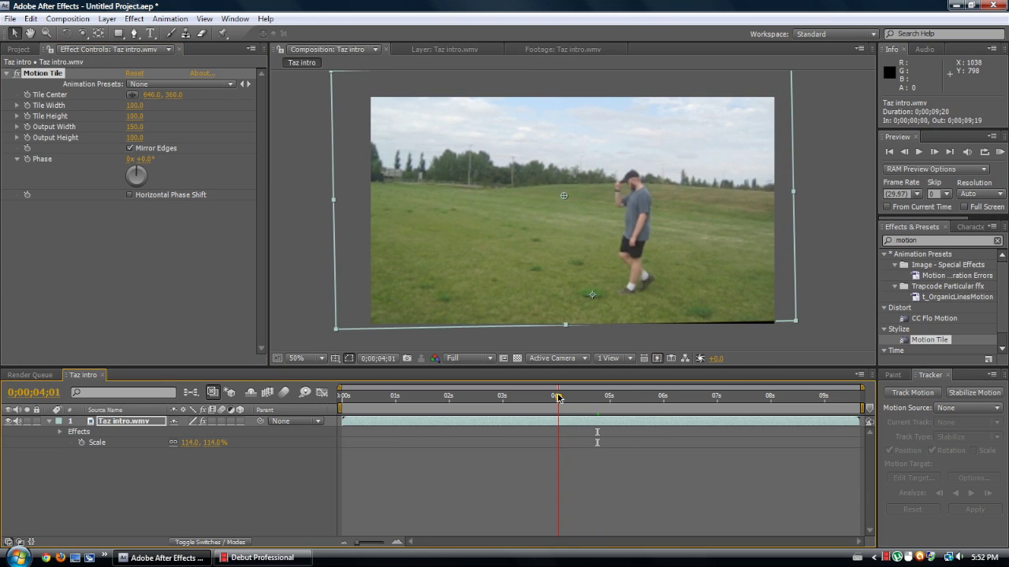
left_click(133, 138)
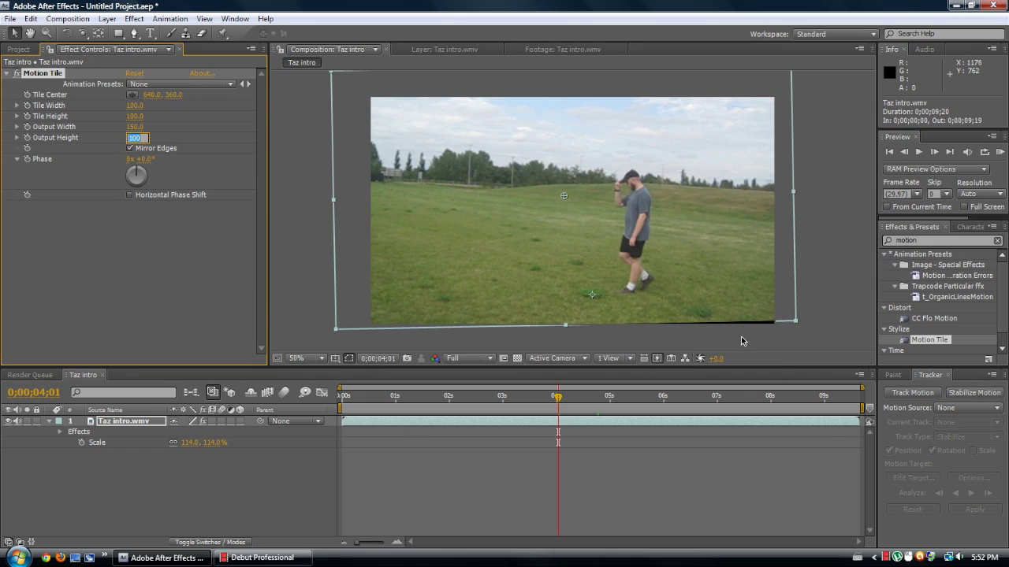
key("Return")
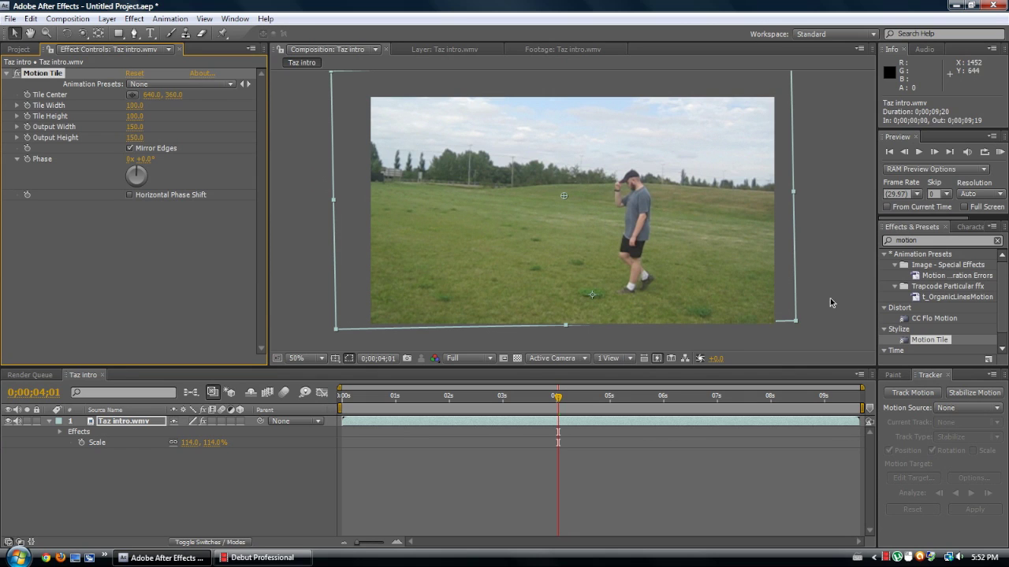
left_click_drag(557, 404, 659, 396)
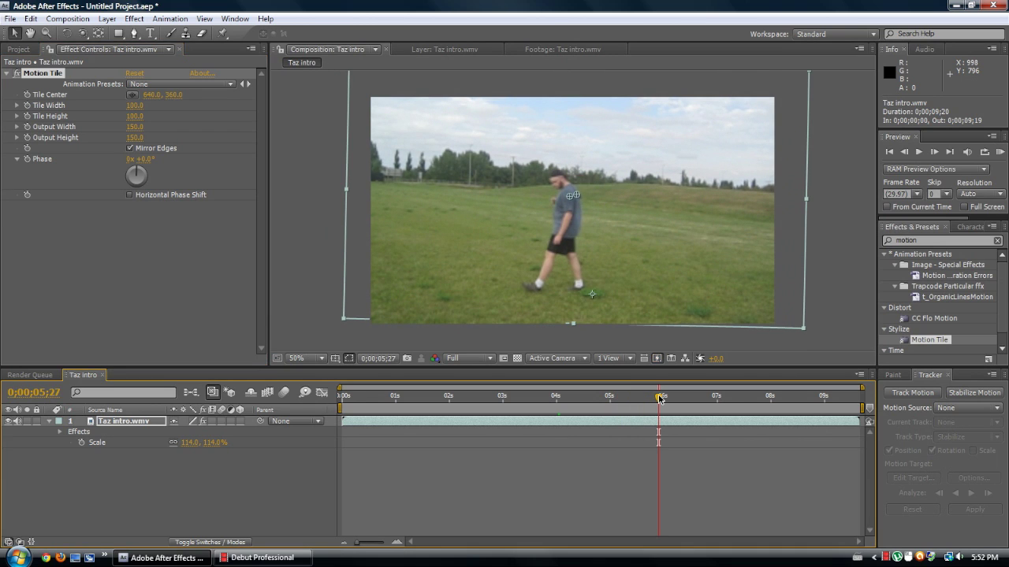
left_click(690, 398)
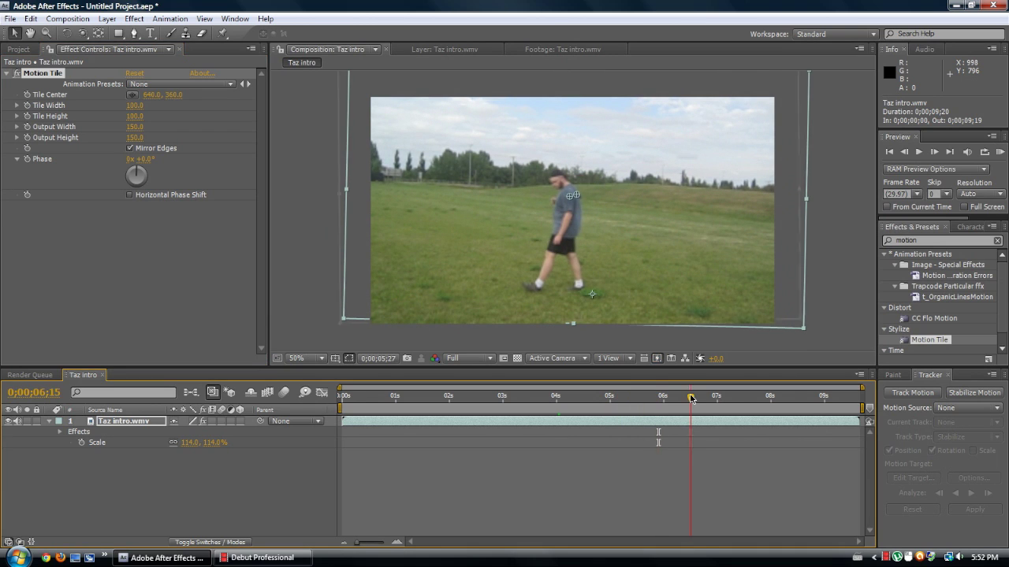
left_click(725, 399)
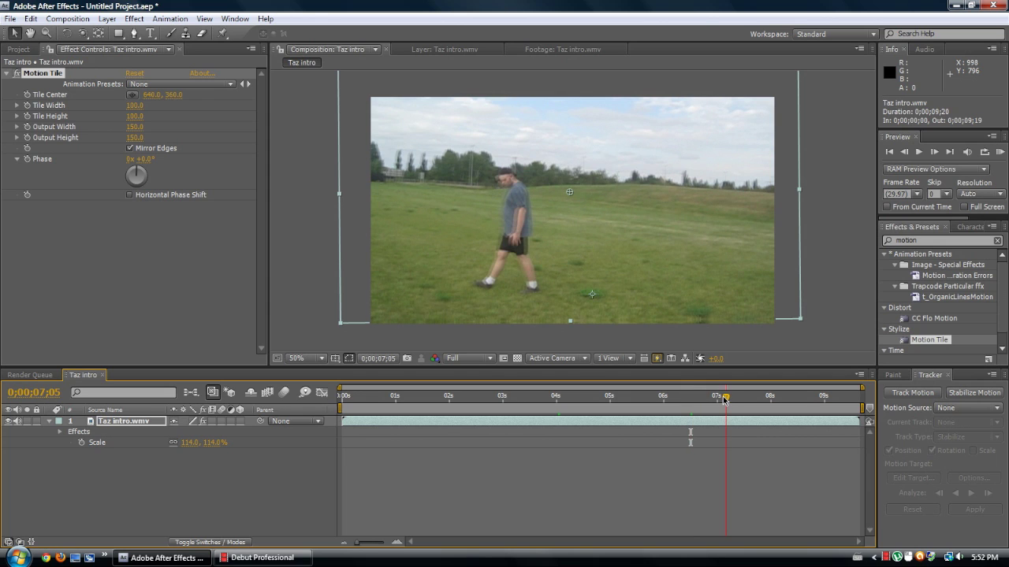
- Search the effects for "blur" and look through the available blur effects
left_click(884, 241)
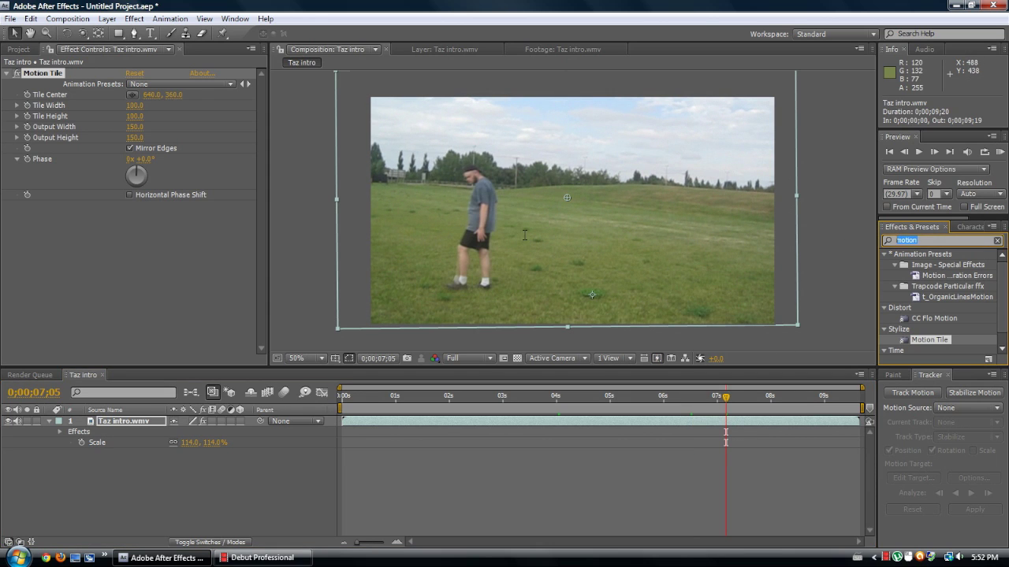
type("blur")
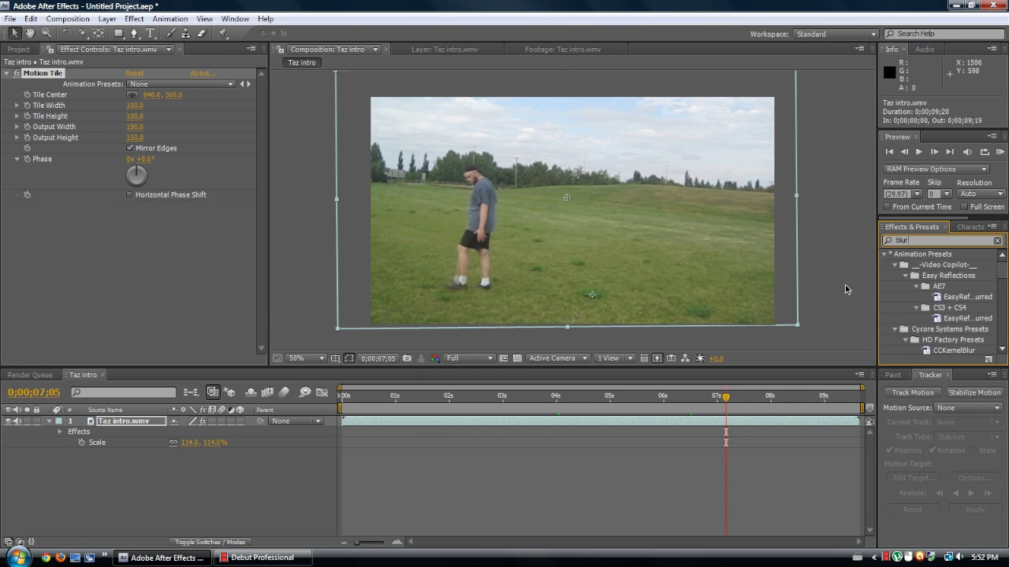
scroll(977, 329, "down", 8)
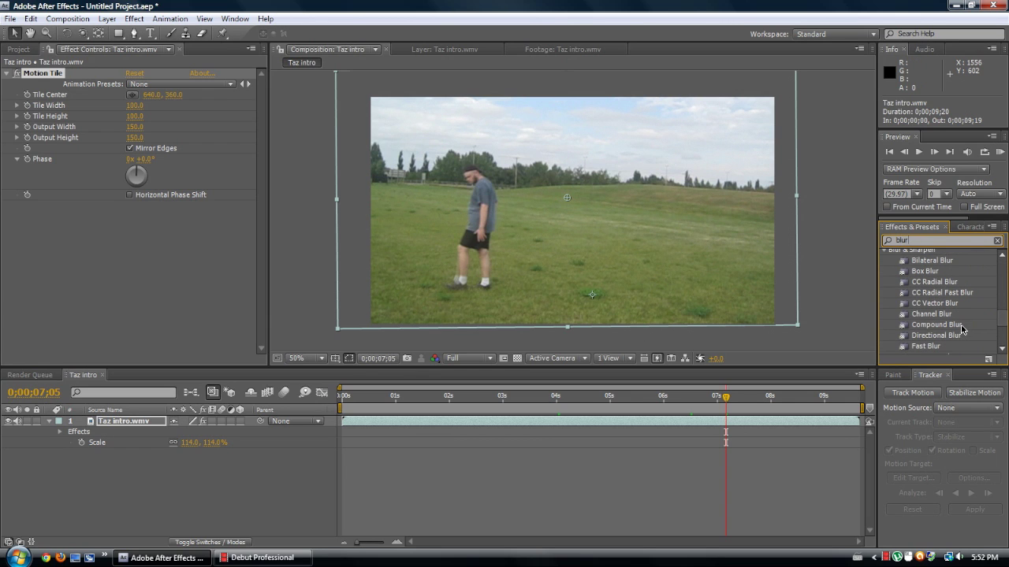
scroll(929, 337, "down", 3)
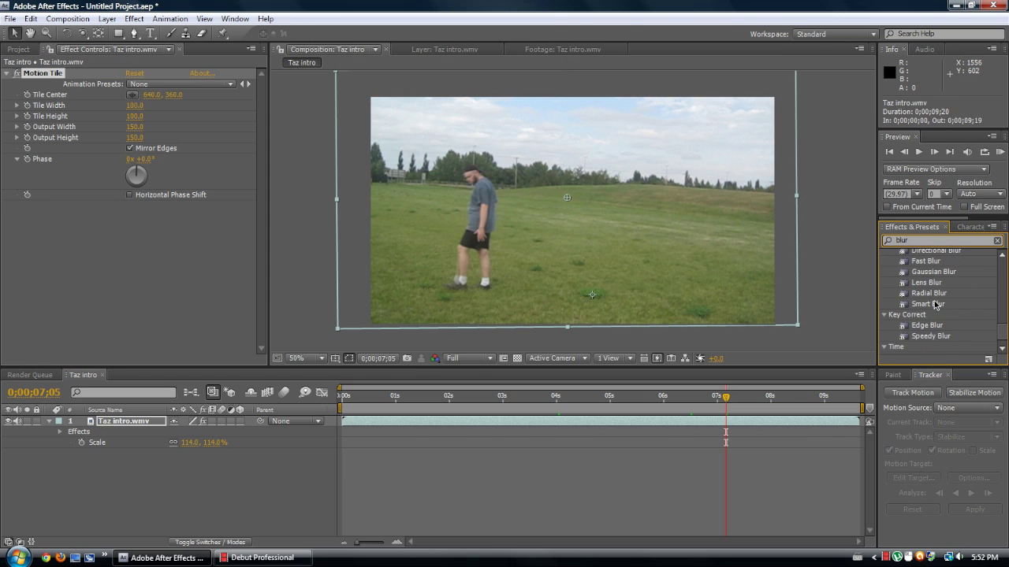
left_click(936, 328)
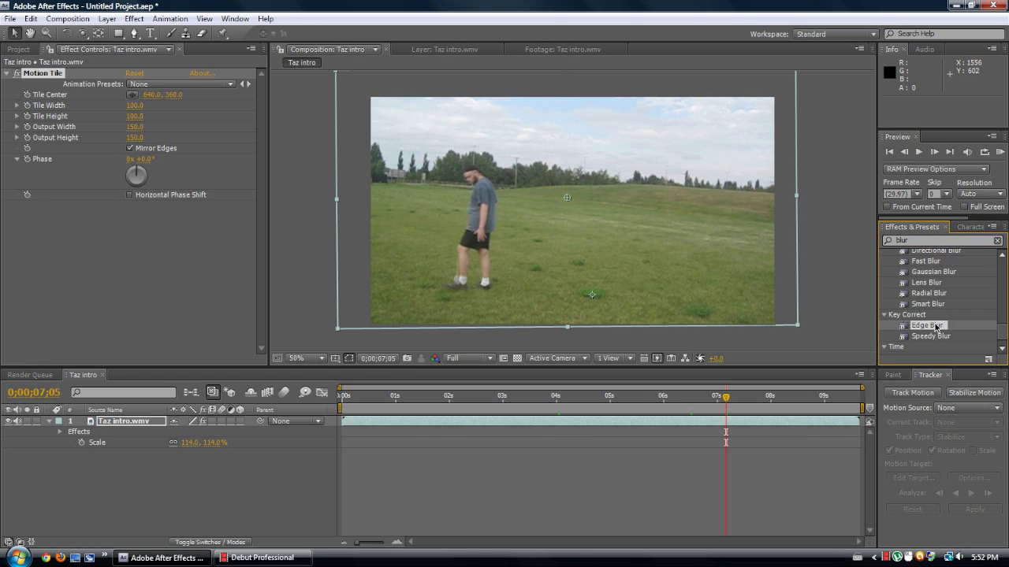
scroll(933, 332, "up", 3)
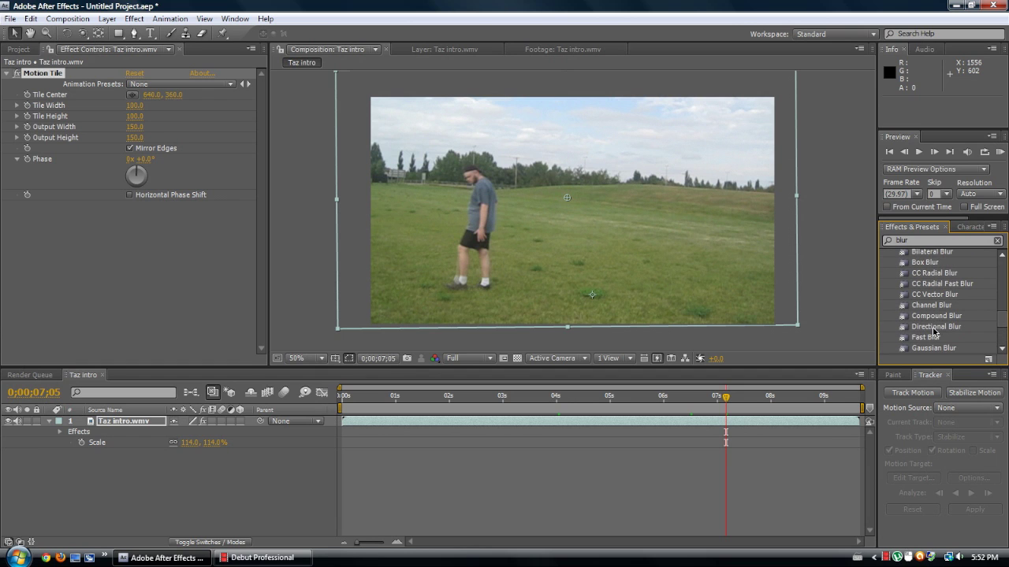
- Play back the composition briefly from near its start to examine the mirrored edges
left_click(716, 417)
left_click_drag(727, 398, 355, 397)
key("space")
key("space")
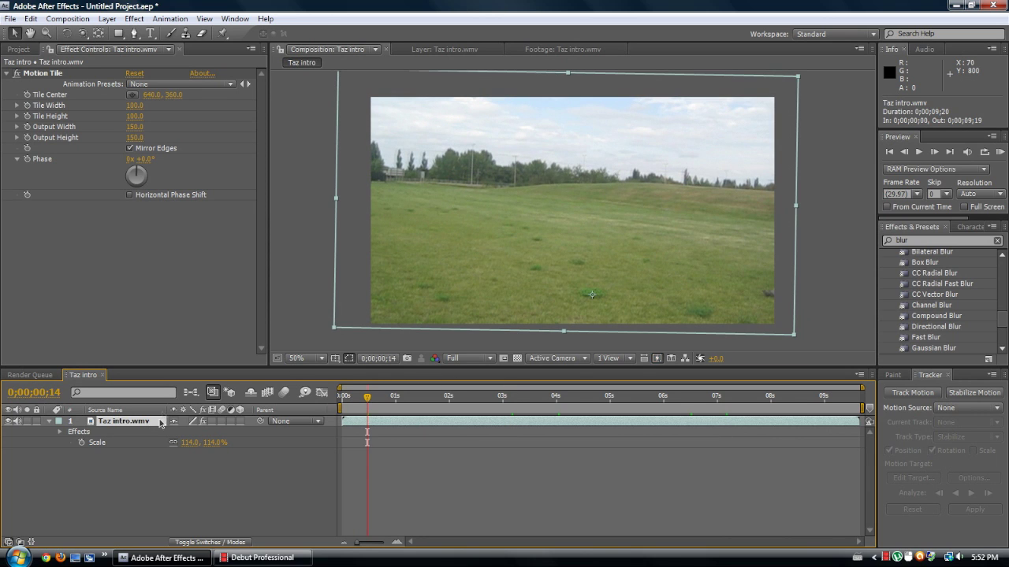
key("ctrl+d")
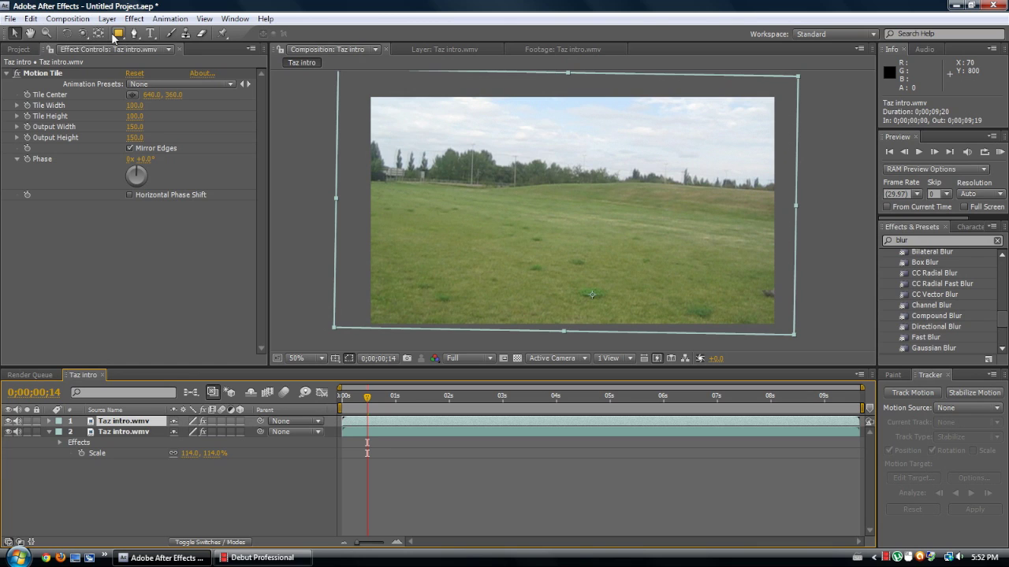
left_click(118, 33)
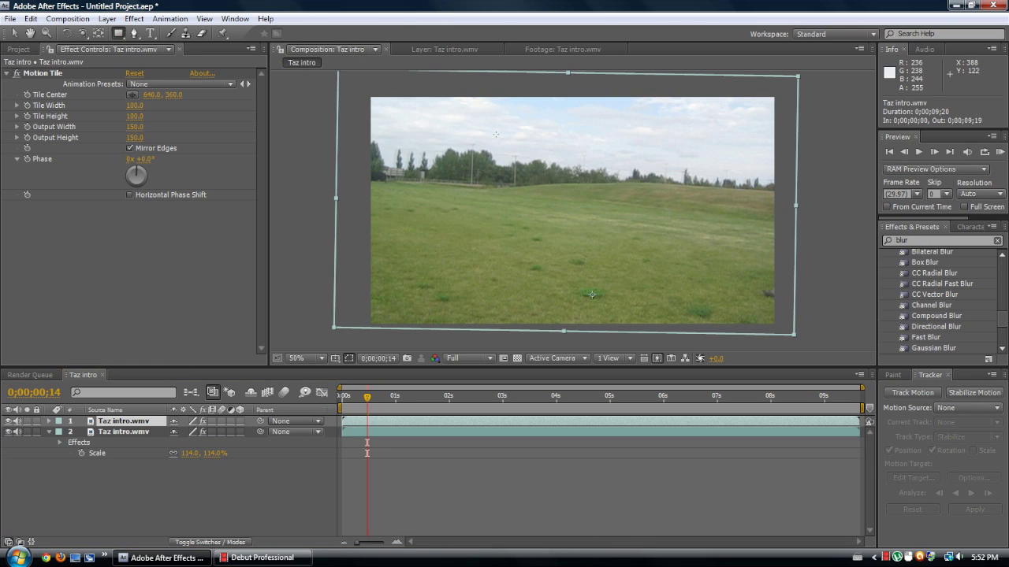
left_click_drag(374, 101, 770, 319)
left_click_drag(371, 312, 371, 314)
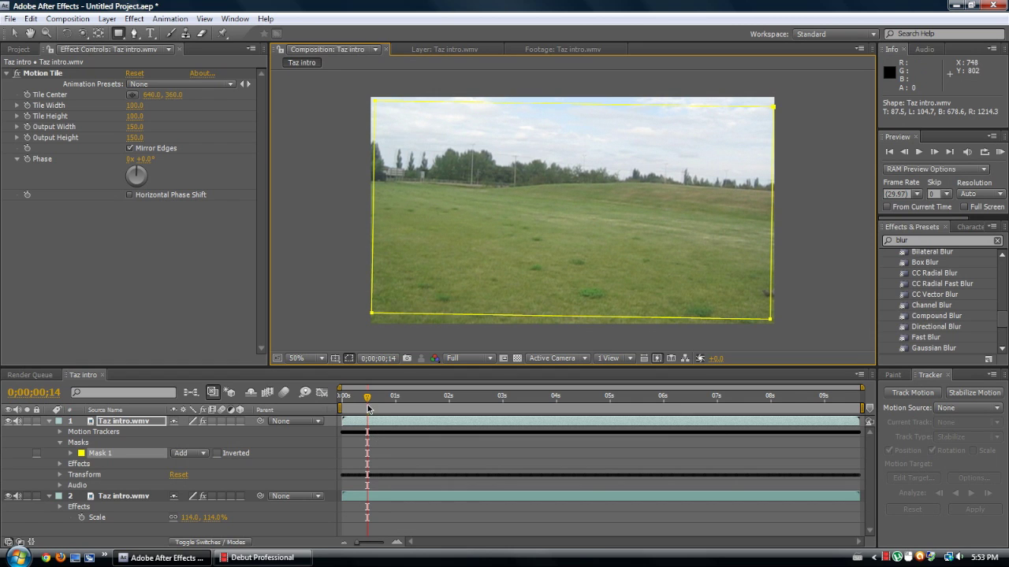
mouse_move(367, 402)
left_mouse_down()
mouse_move(337, 403)
mouse_move(356, 402)
left_mouse_up()
left_click(146, 421)
key("Delete")
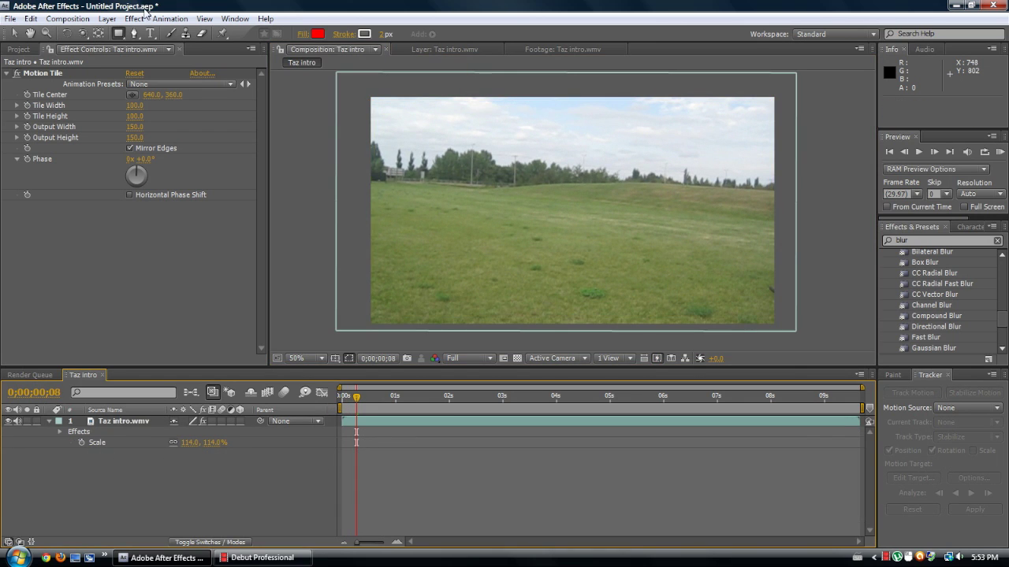
- Add an adjustment layer above Taz intro.wmv and mask it with a rectangle just inside the frame, about 20, 20 to 1258, 698
left_click(134, 18)
mouse_move(107, 18)
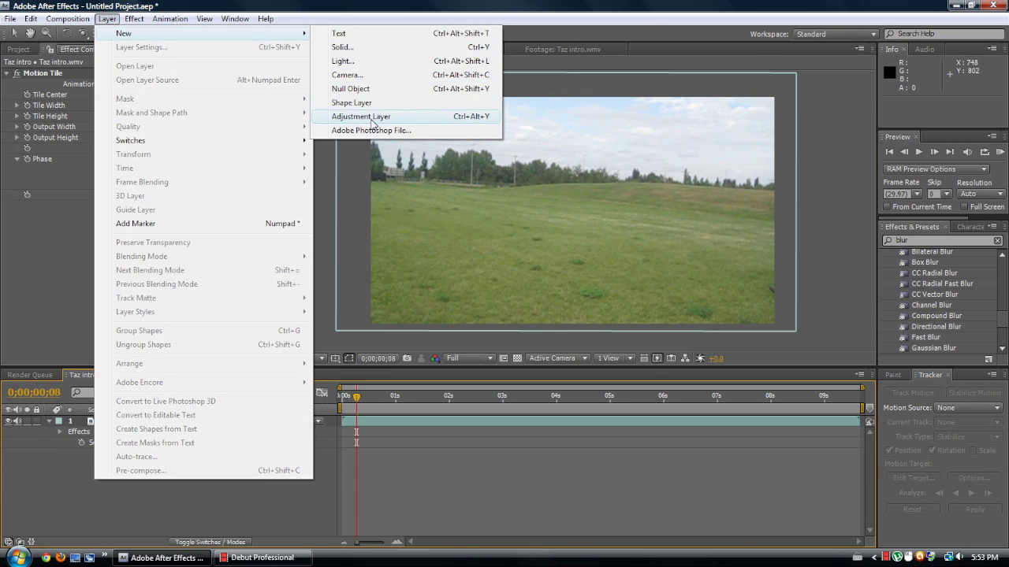
left_click(373, 123)
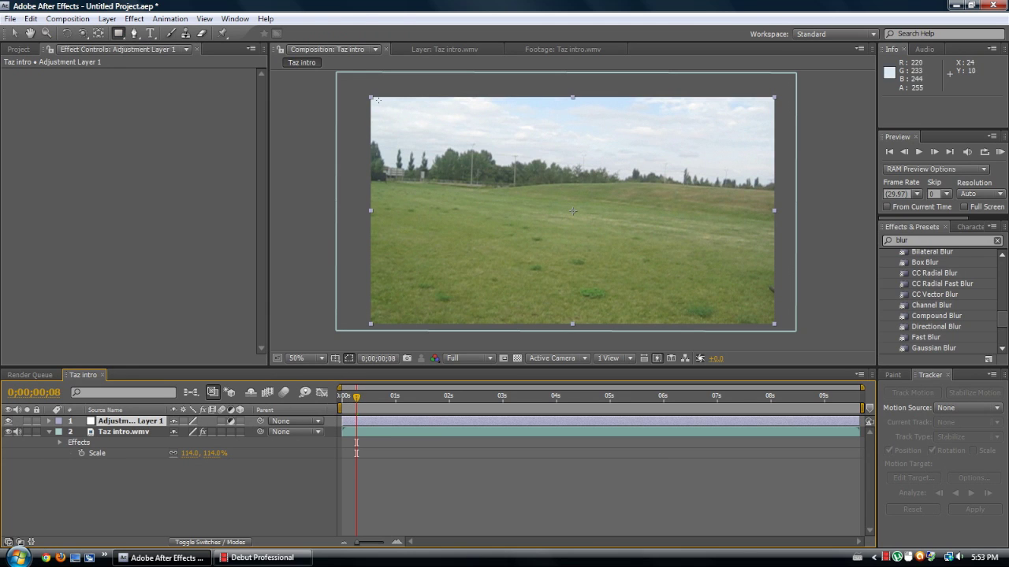
left_click_drag(376, 102, 767, 317)
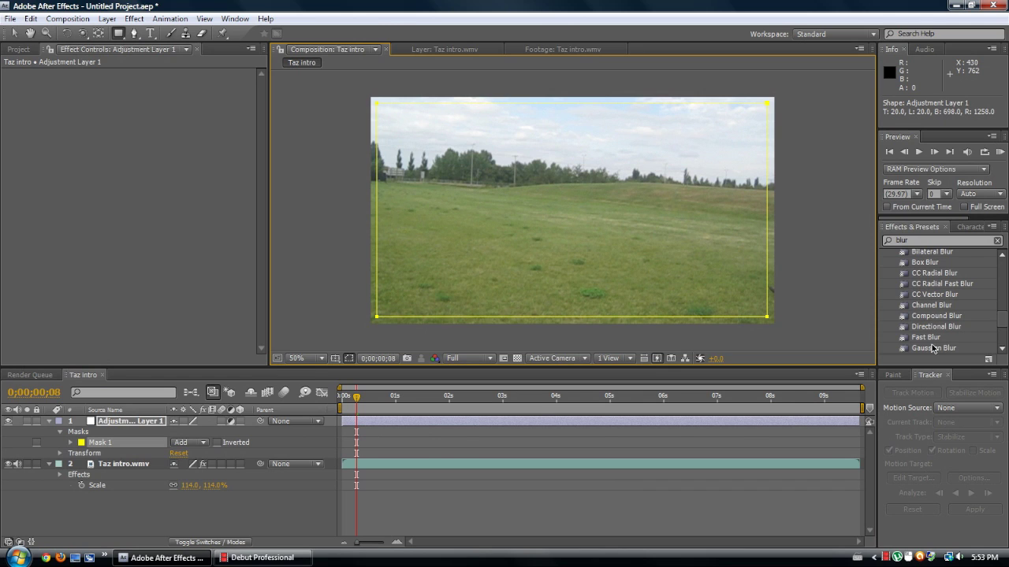
- Set the Mask Feather of the adjustment layer's Mask 1 to 11 pixels
scroll(944, 326, "down", 1)
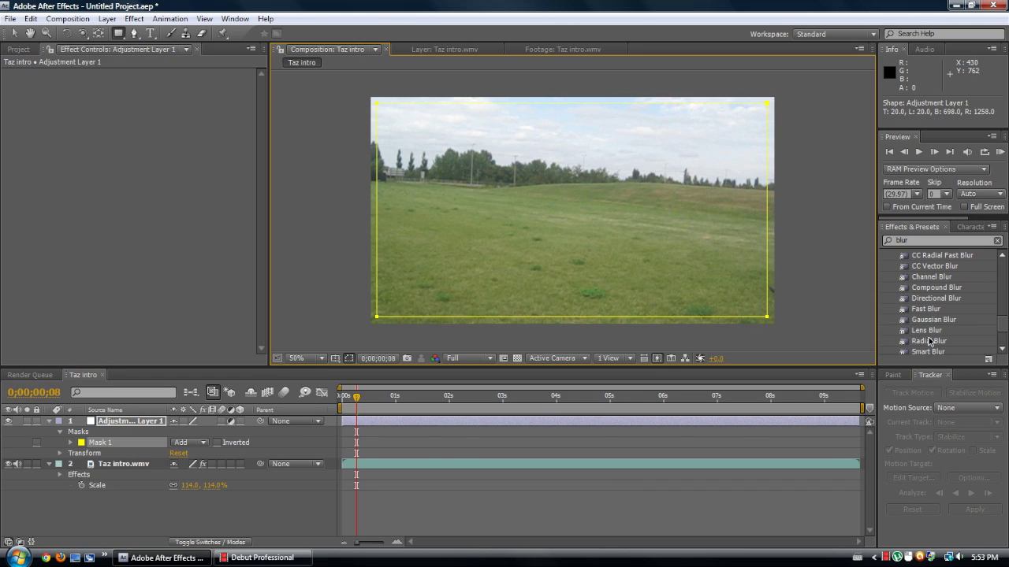
left_click(106, 443)
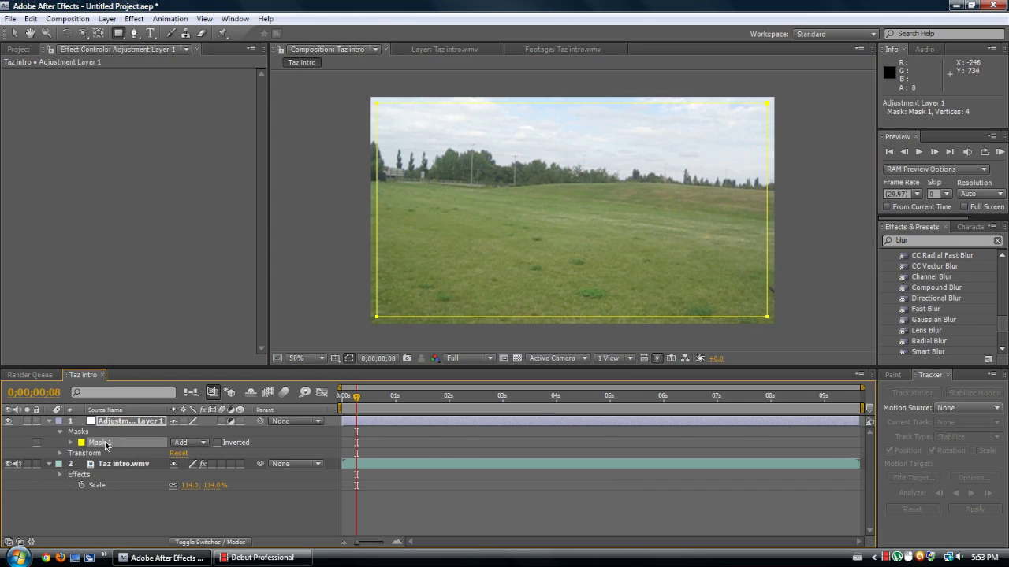
key("f")
left_click_drag(189, 442, 195, 443)
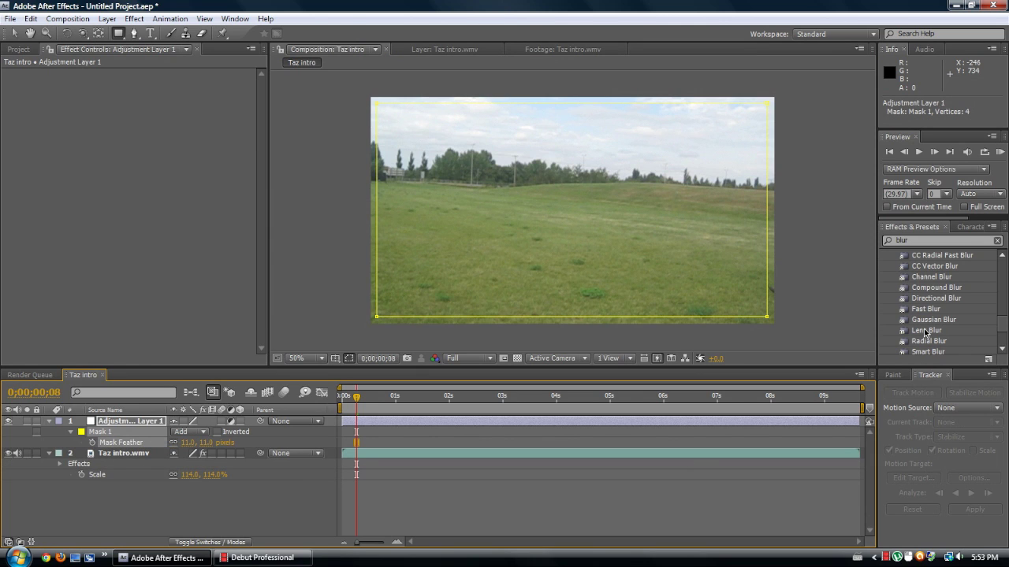
- Apply Lens Blur to the adjustment layer and set Mask 1's mode to Subtract so only the frame edges are blurred
left_click_drag(926, 332, 182, 449)
left_click(204, 432)
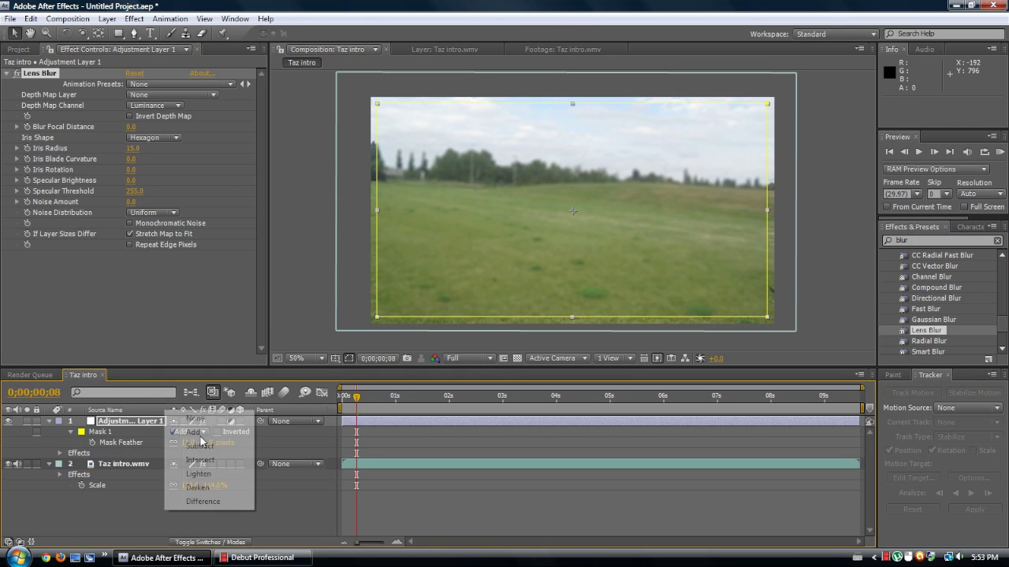
left_click(205, 446)
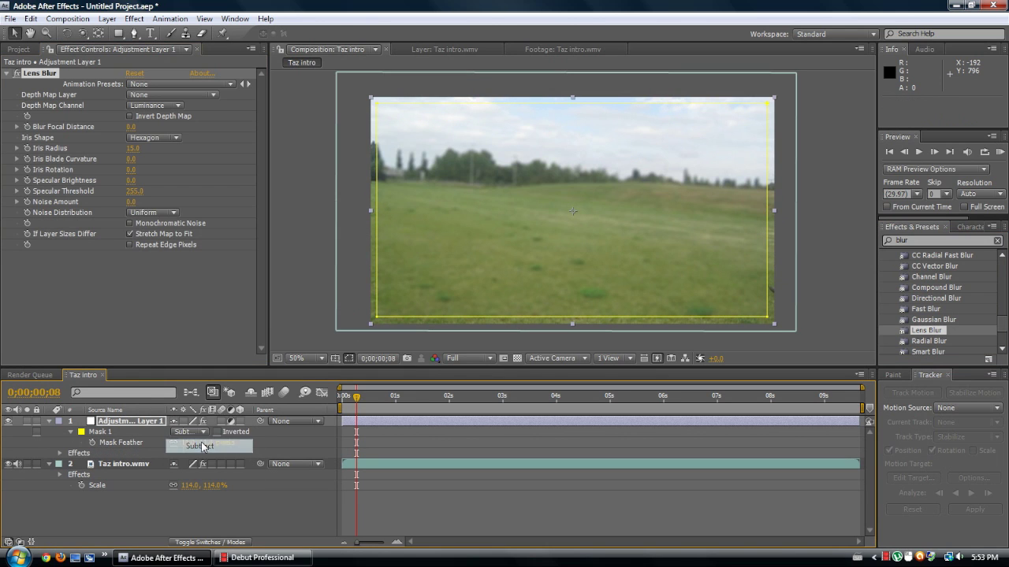
left_click(281, 518)
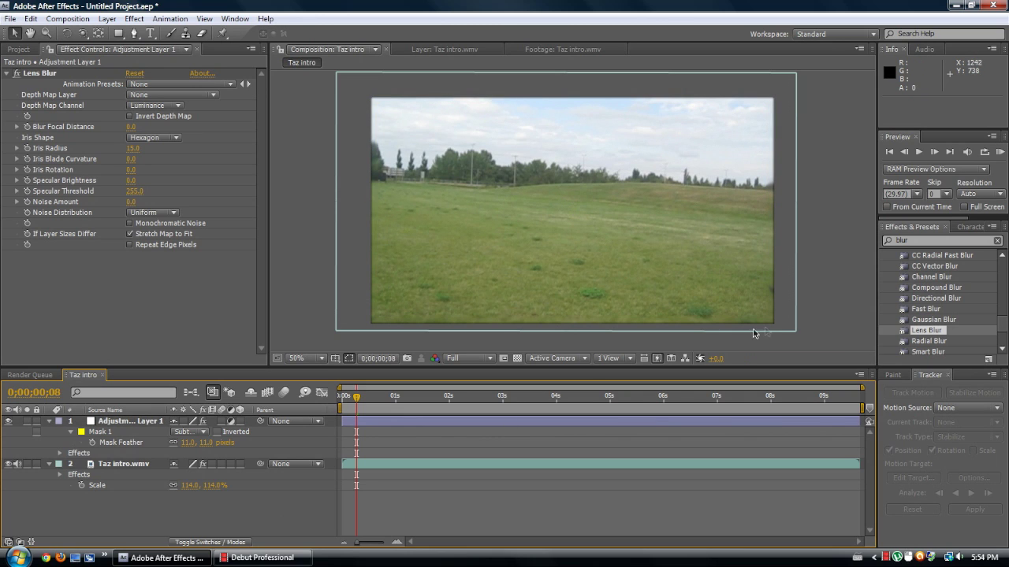
- Show all properties of Mask 1 on the adjustment layer and raise its Mask Expansion to 387 pixels
left_click(104, 434)
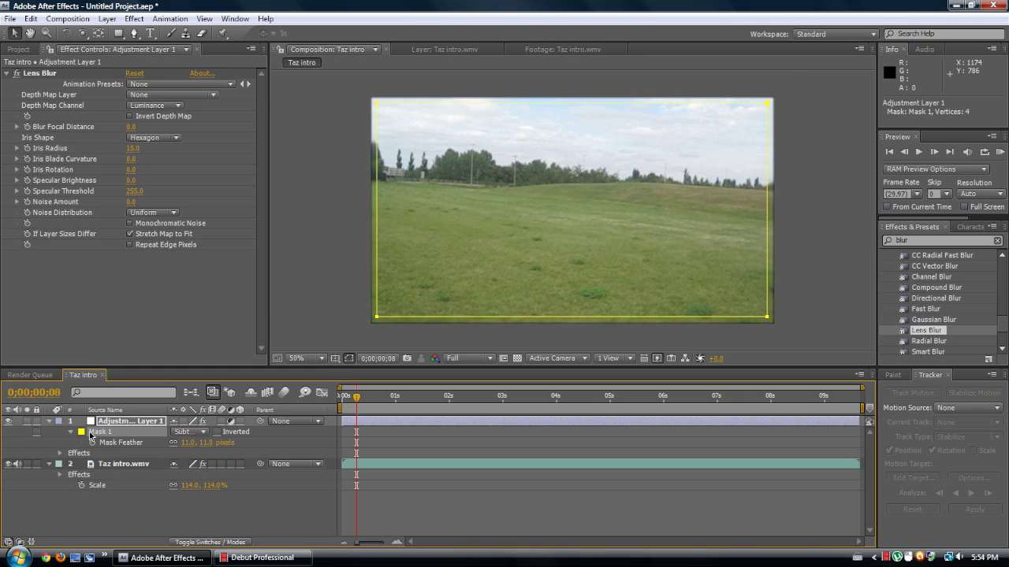
key("m")
key("m")
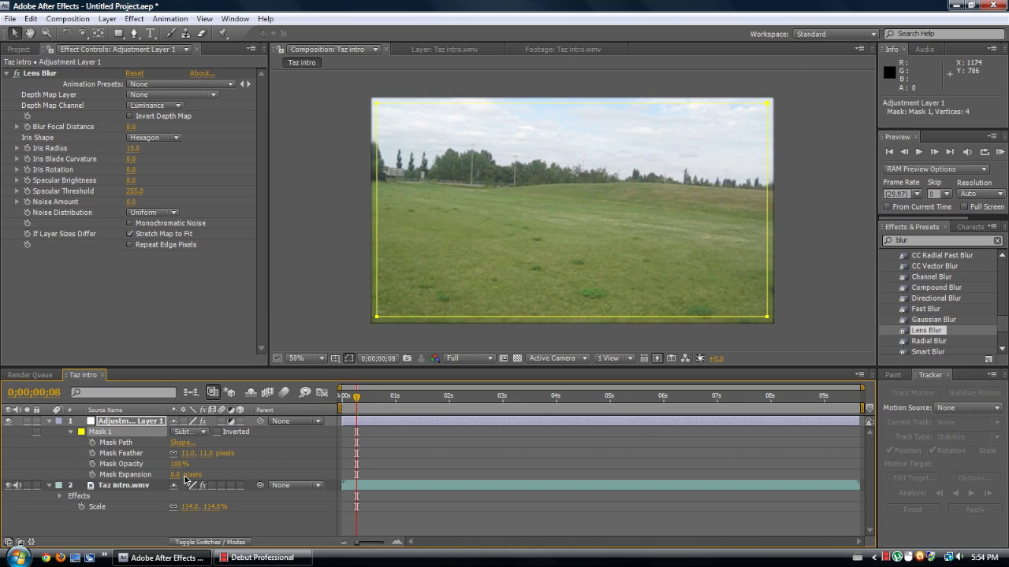
left_click_drag(175, 475, 202, 469)
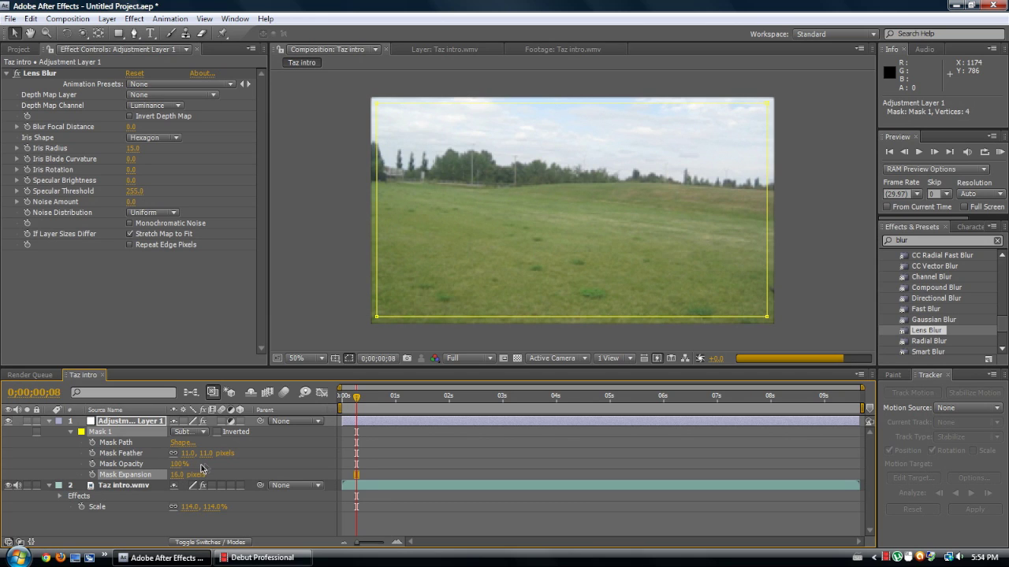
left_click_drag(181, 474, 463, 481)
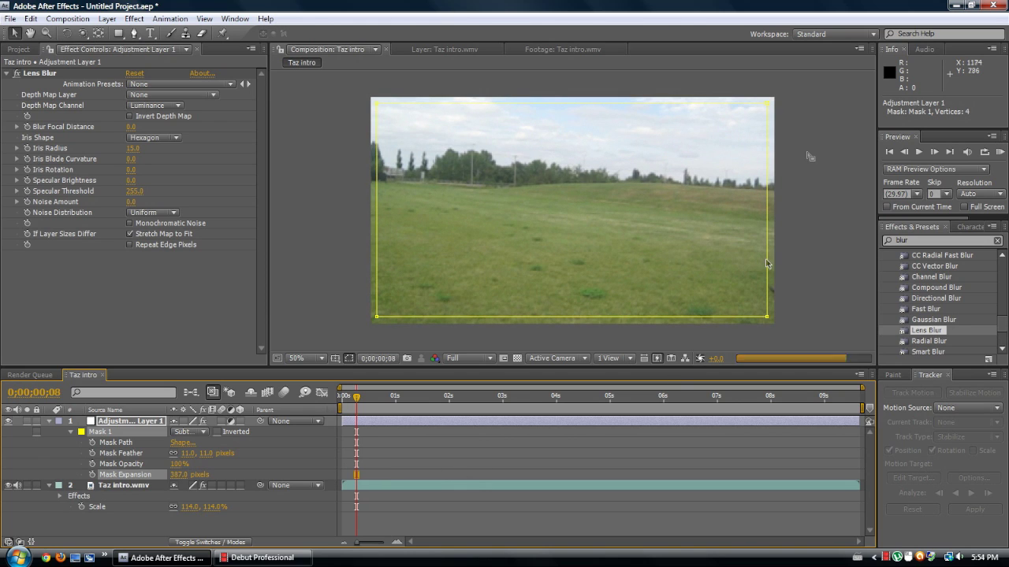
left_click(269, 515)
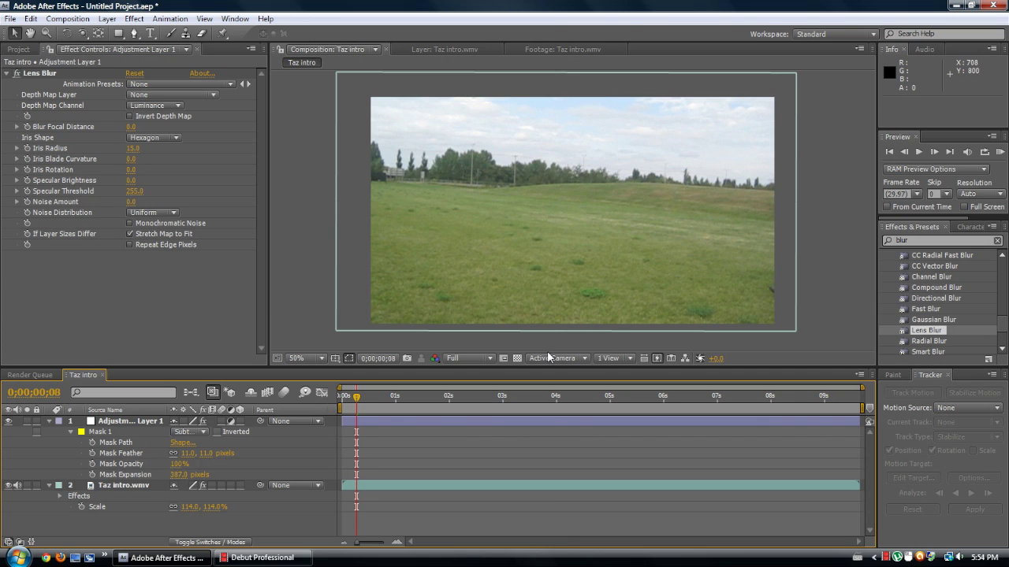
- Increase the Lens Blur Iris Radius on the adjustment layer to 100, and deselect the layer to view the frame edges
left_click_drag(132, 152, 207, 177)
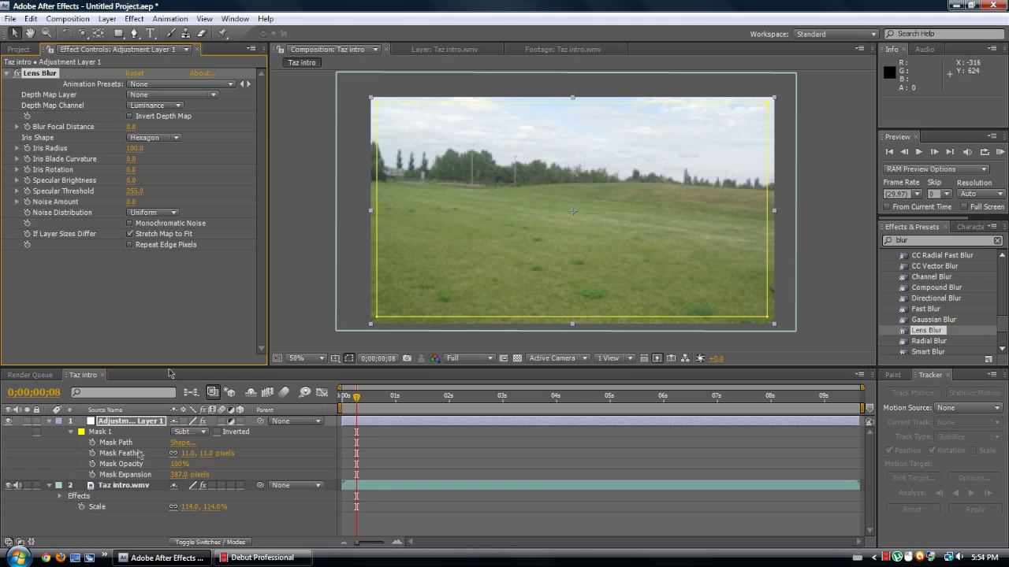
left_click(277, 533)
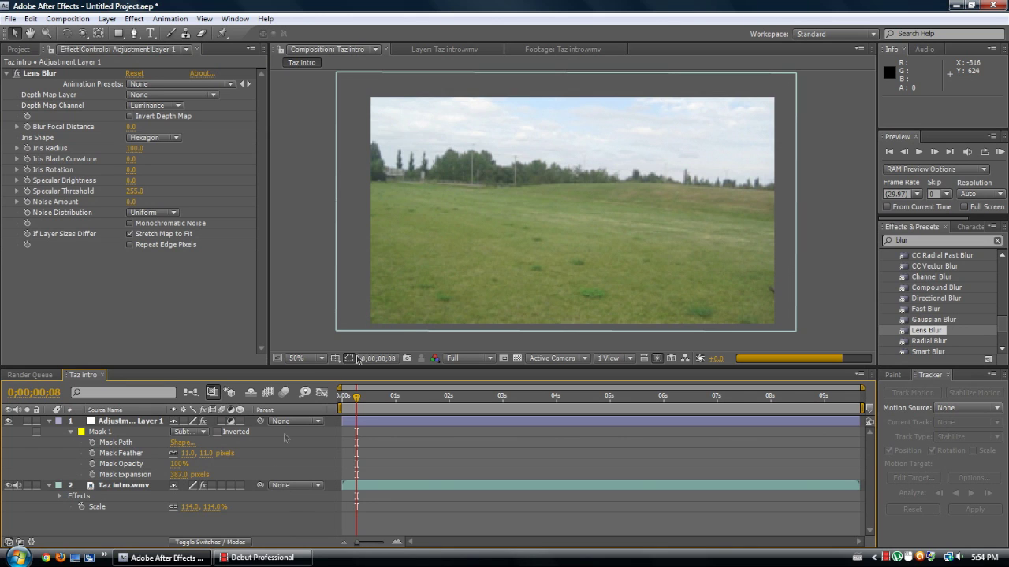
left_click(201, 358)
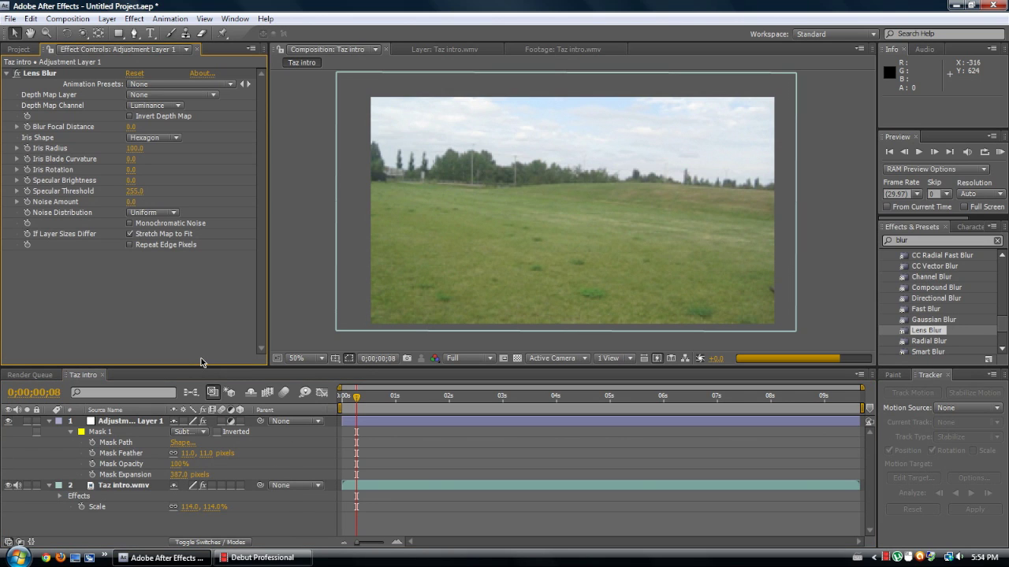
mouse_move(277, 561)
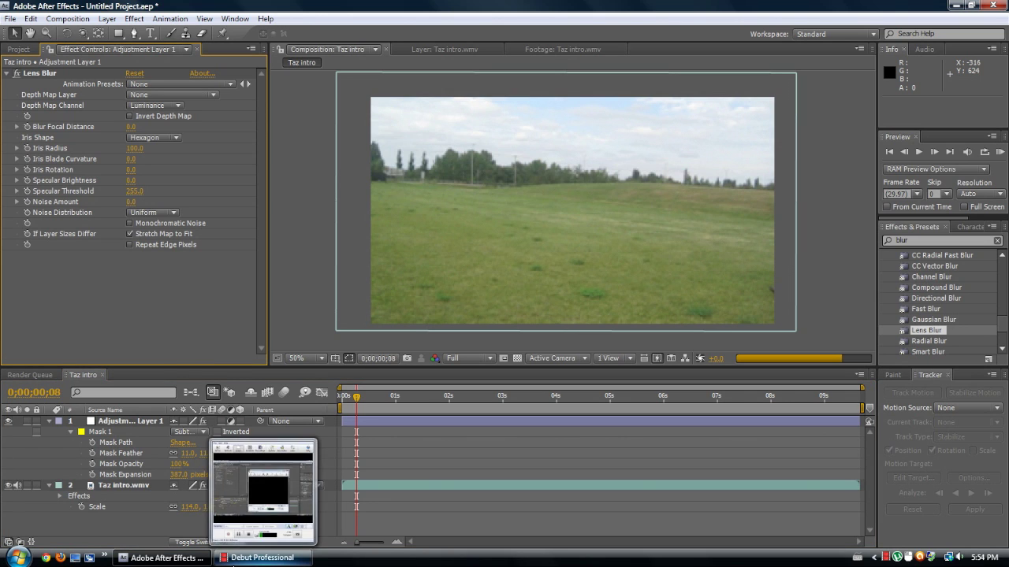